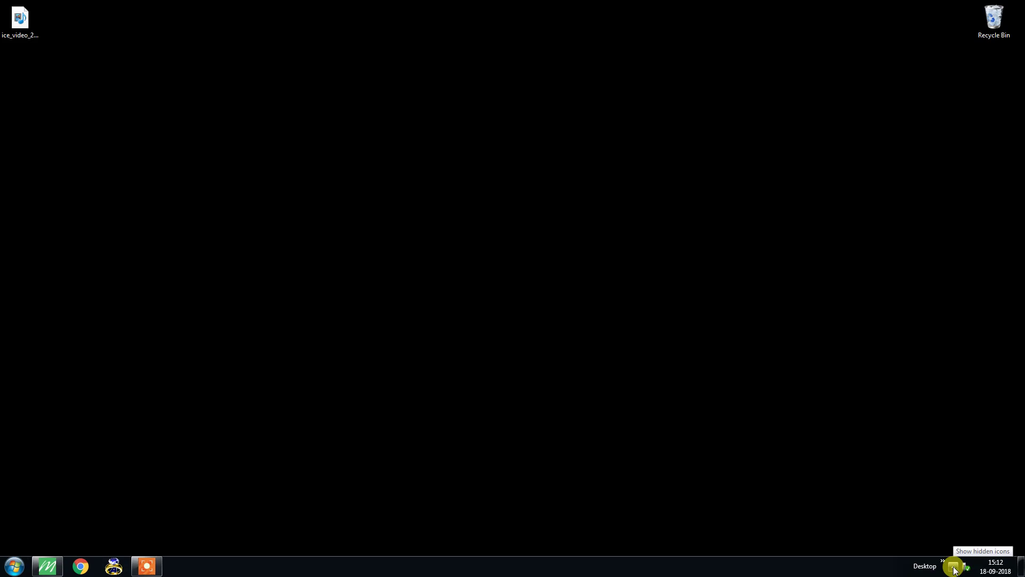
Restore the minimized Matrix 9.0 window from the taskbar to full screen.
click(147, 566)
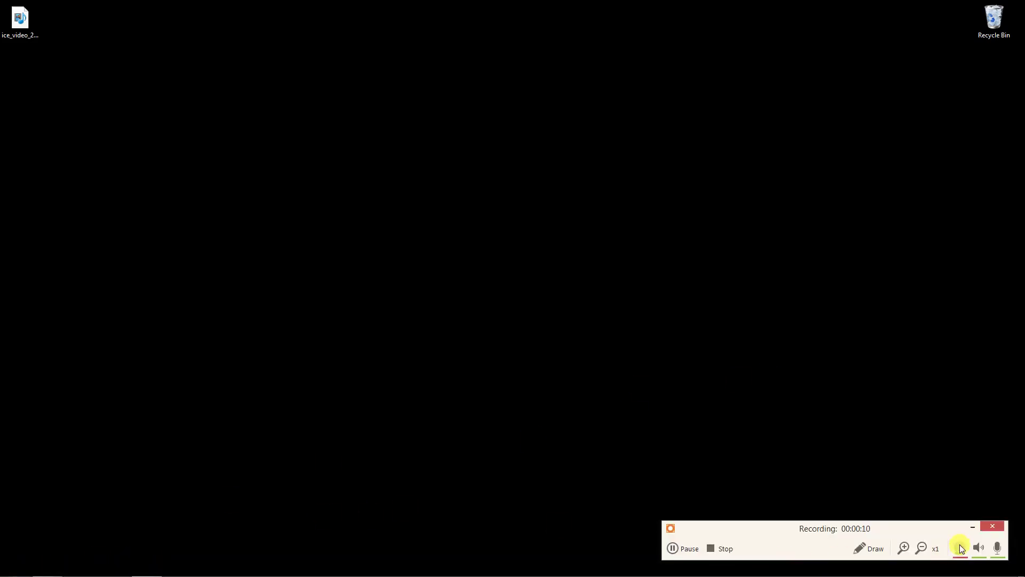
click(974, 531)
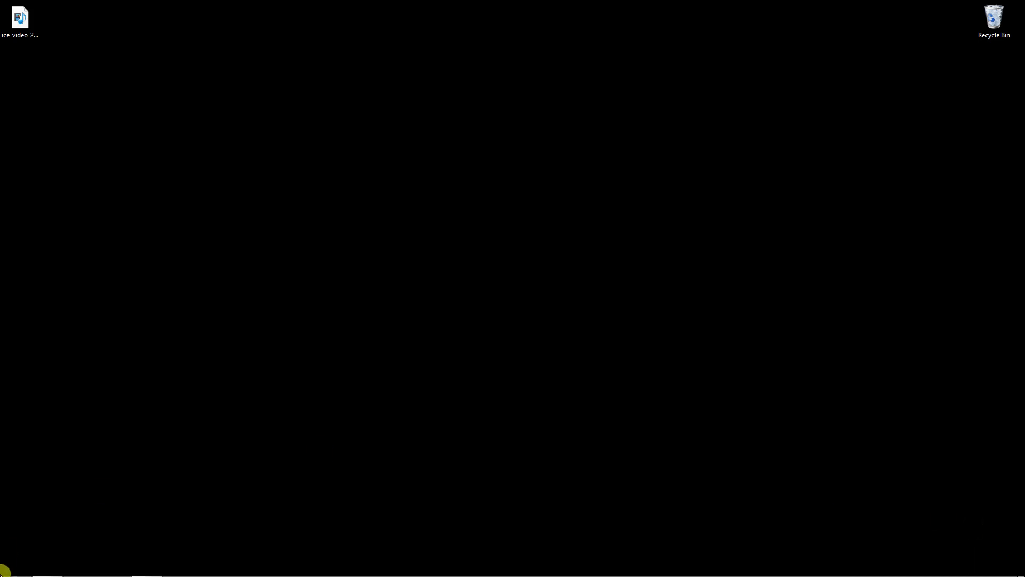
click(48, 566)
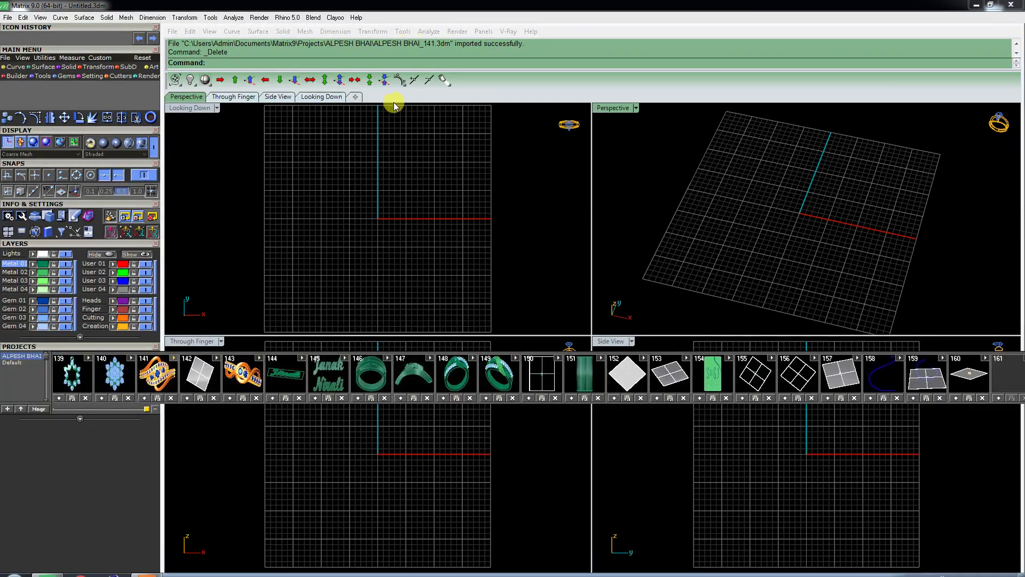
Maximize the Perspective view and try importing the project 160 earrings, then undo it.
click(147, 408)
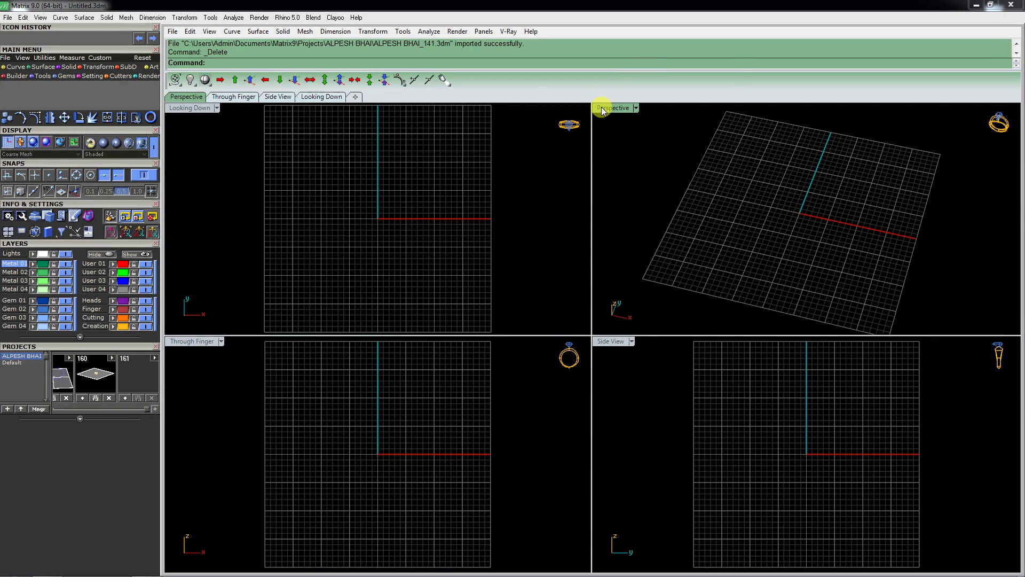
double_click(602, 109)
drag(95, 373, 730, 211)
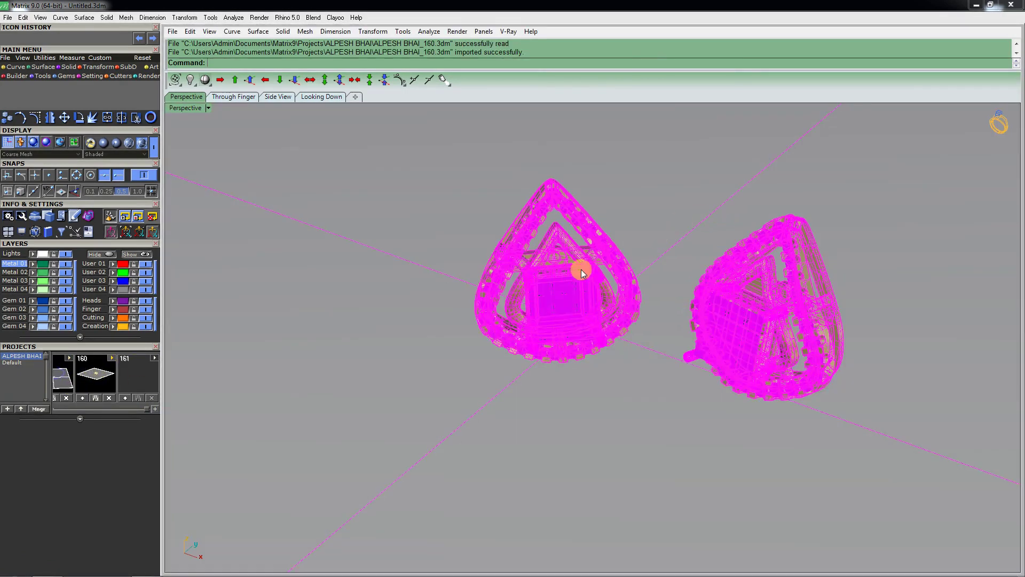
right_drag(582, 273, 648, 302)
key(ctrl+z)
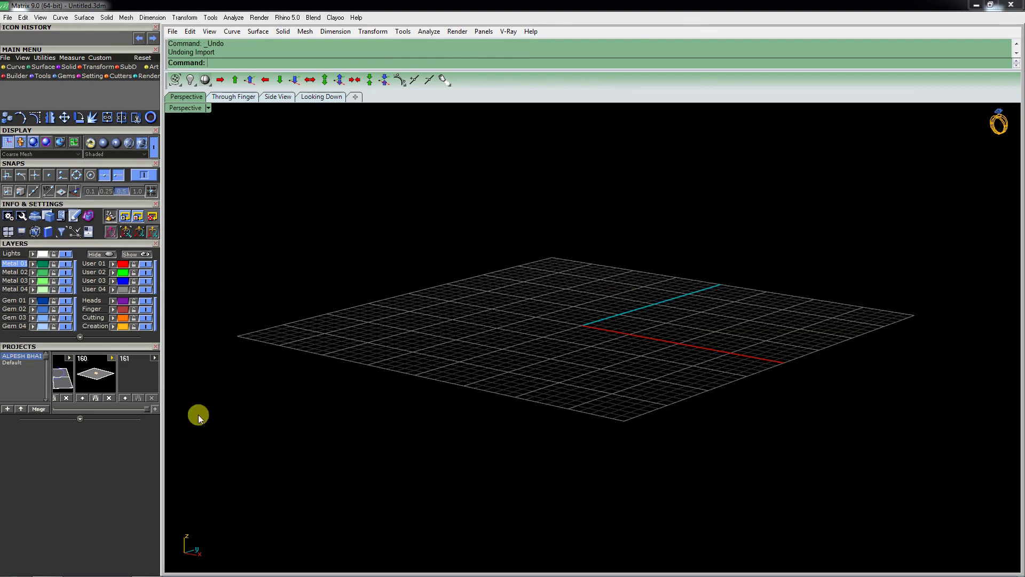
Import the twisted ring from project 143 and view it top-down with Machine shading.
click(156, 409)
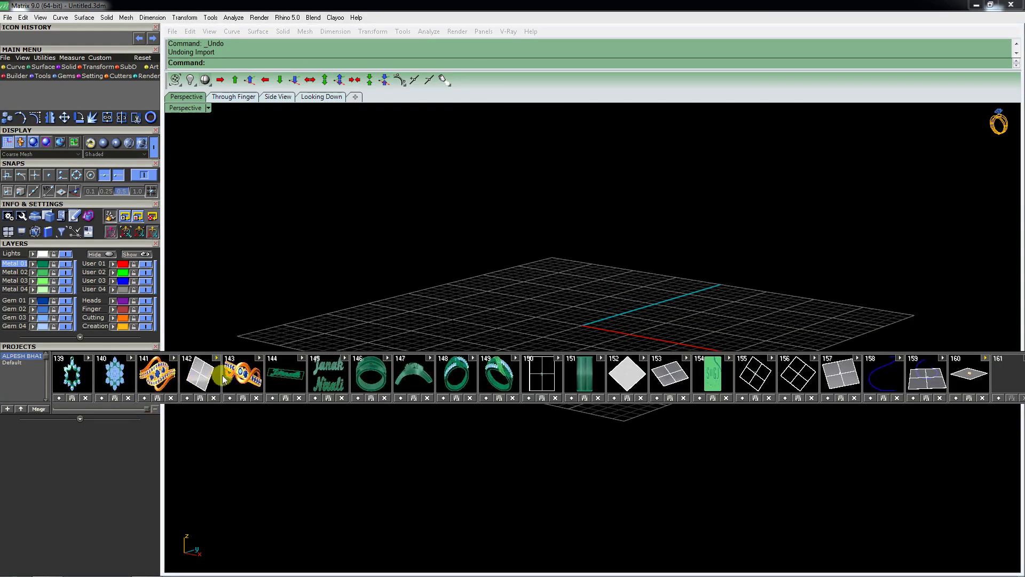
click(242, 374)
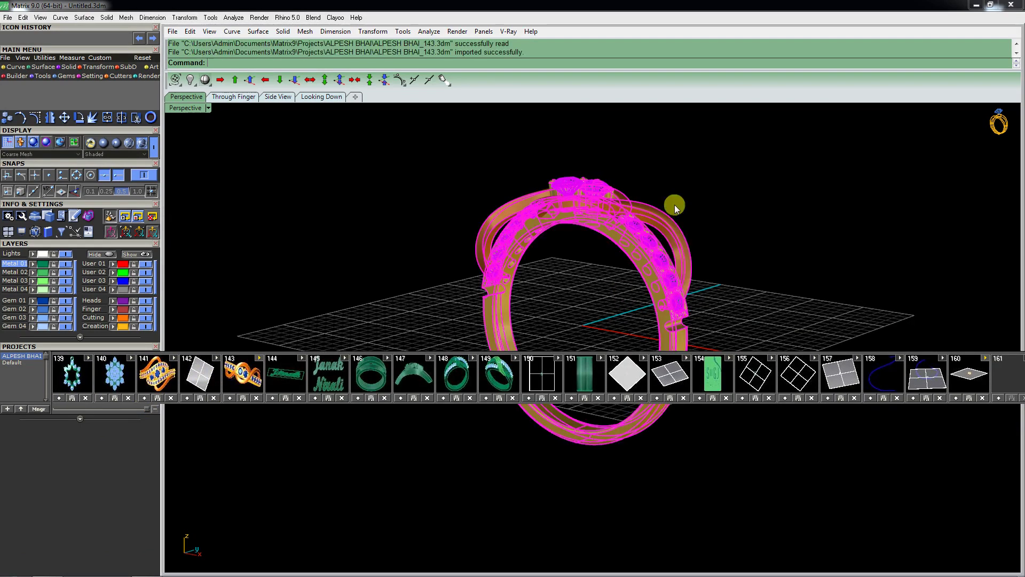
right_drag(570, 201, 656, 161)
click(155, 408)
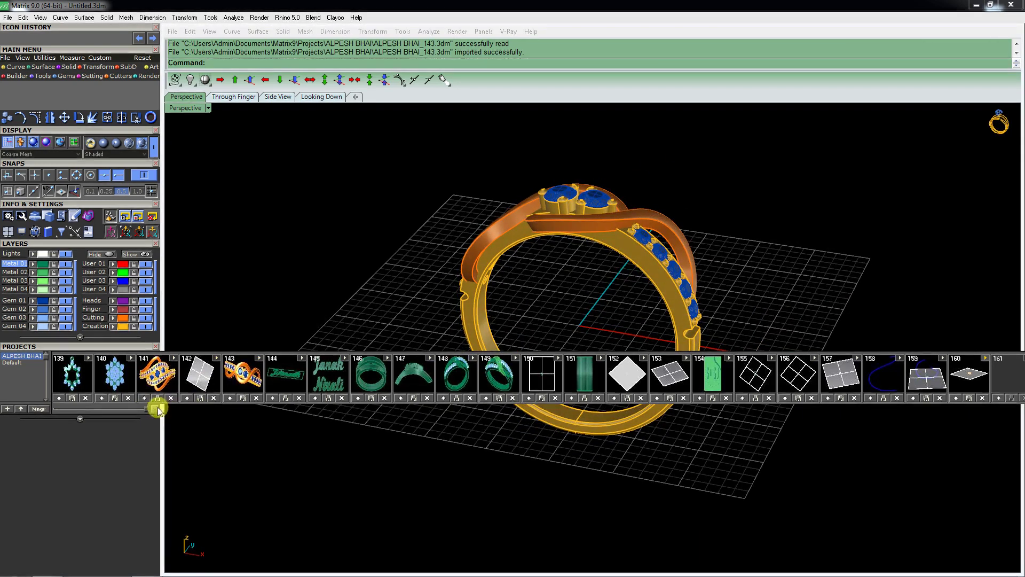
click(103, 142)
mouse_move(580, 263)
right_down()
mouse_move(622, 324)
mouse_move(552, 300)
right_up()
click(148, 74)
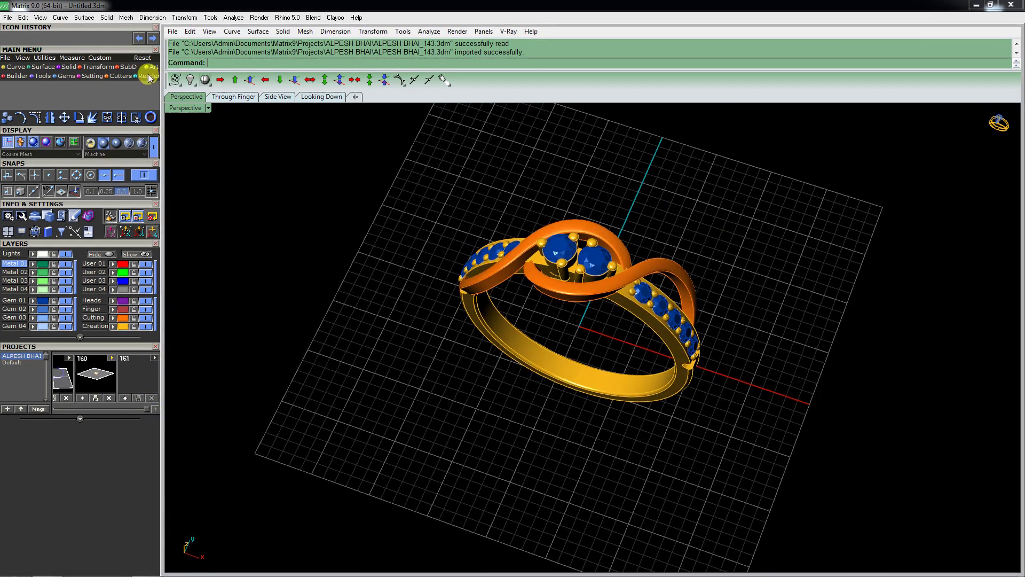
Apply the White Matte ground plane from the GroundPlaneColor library for the V-Ray render.
click(6, 89)
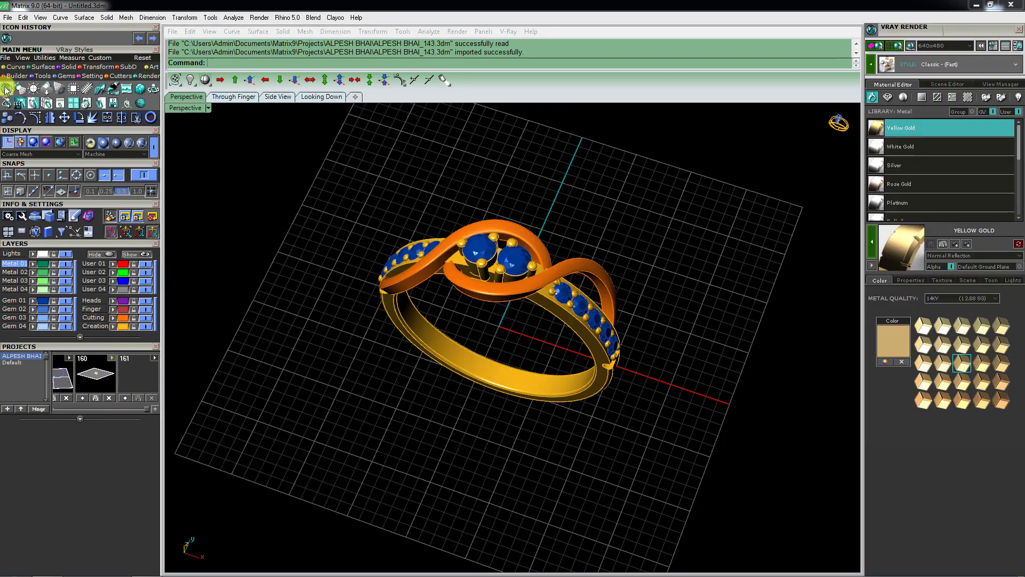
click(911, 47)
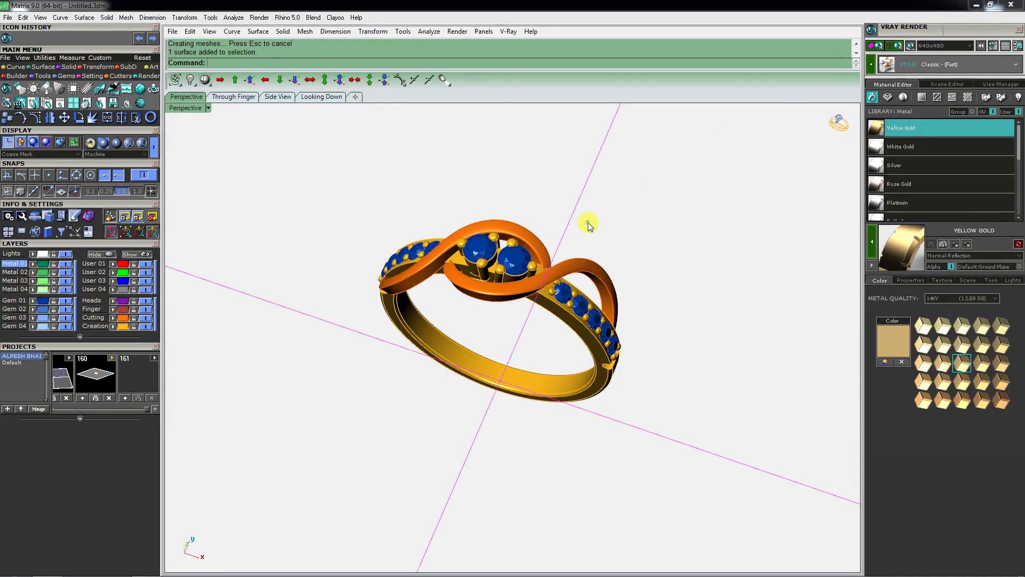
click(921, 98)
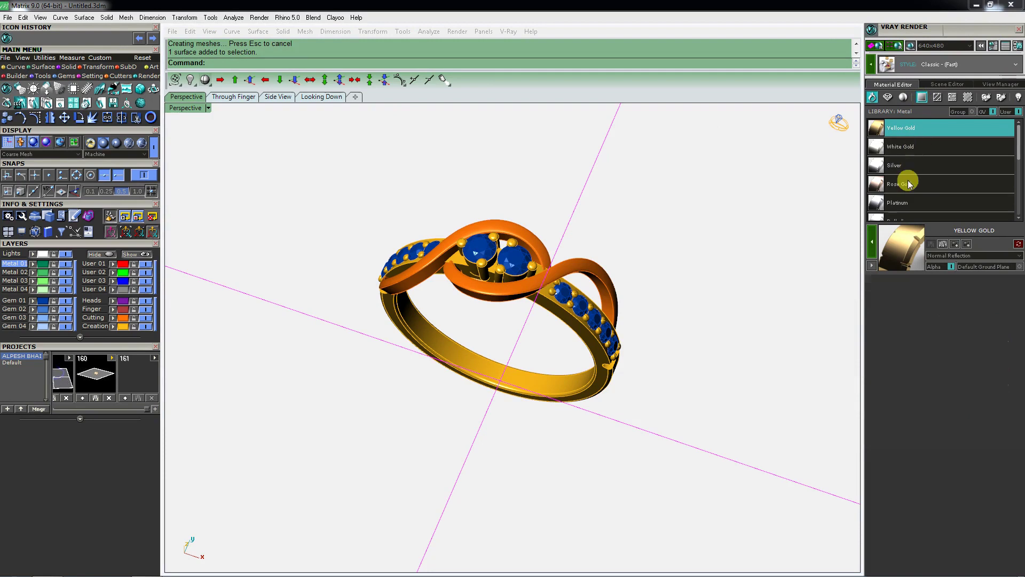
scroll(935, 163, down, 3)
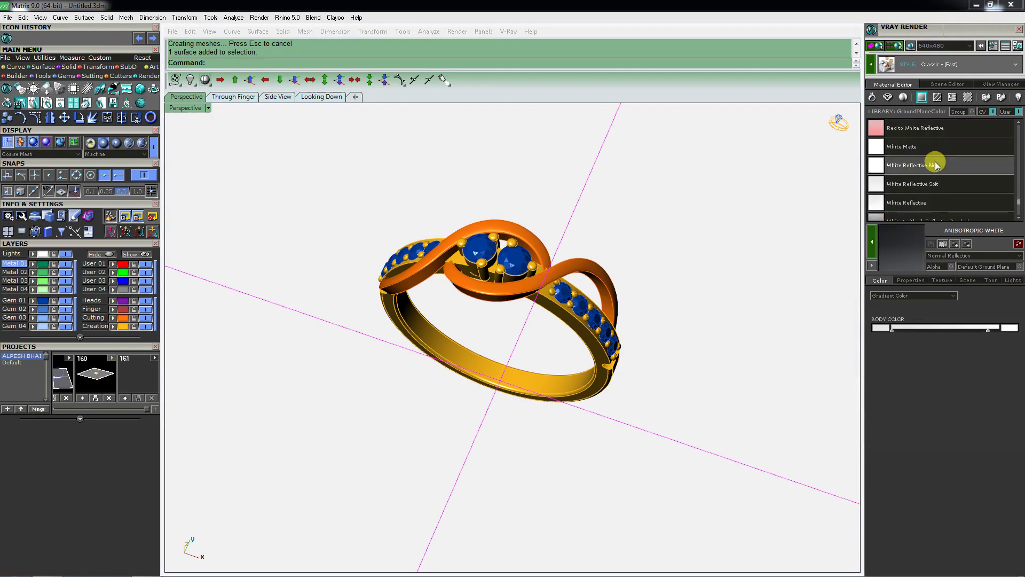
click(924, 149)
click(874, 250)
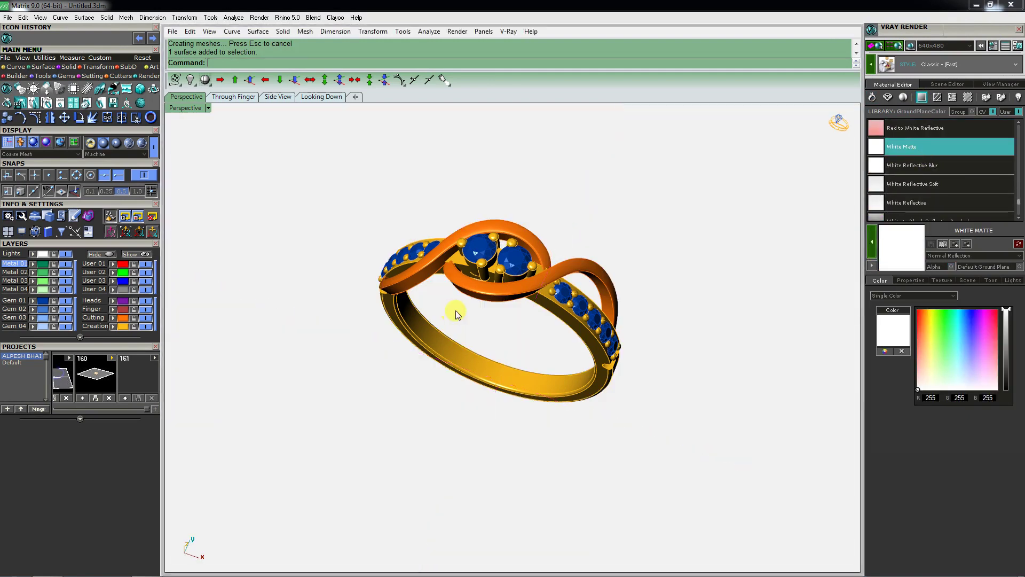
click(114, 324)
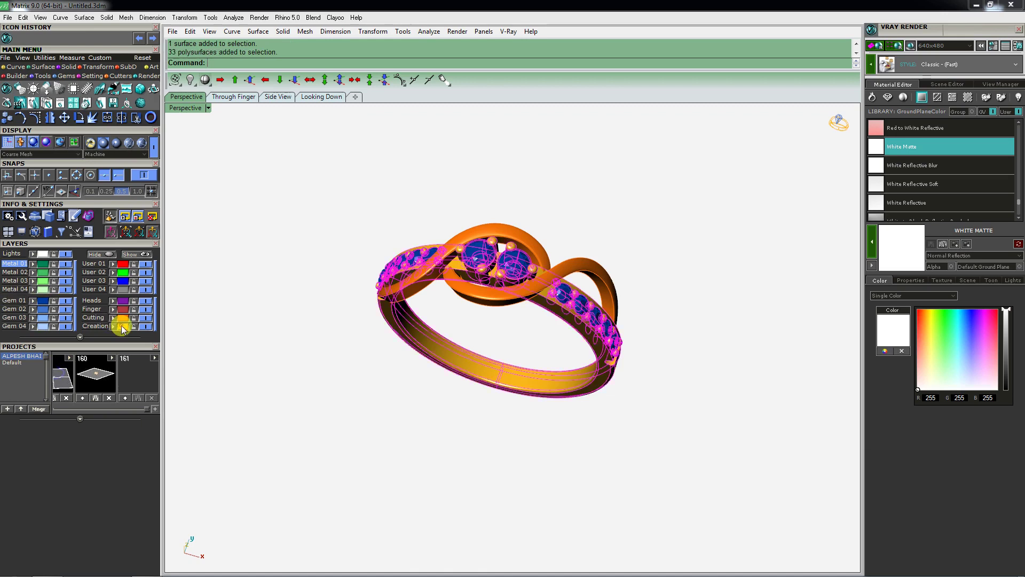
Give the ring parts Rose Gold and the twisted band Silver.
click(873, 99)
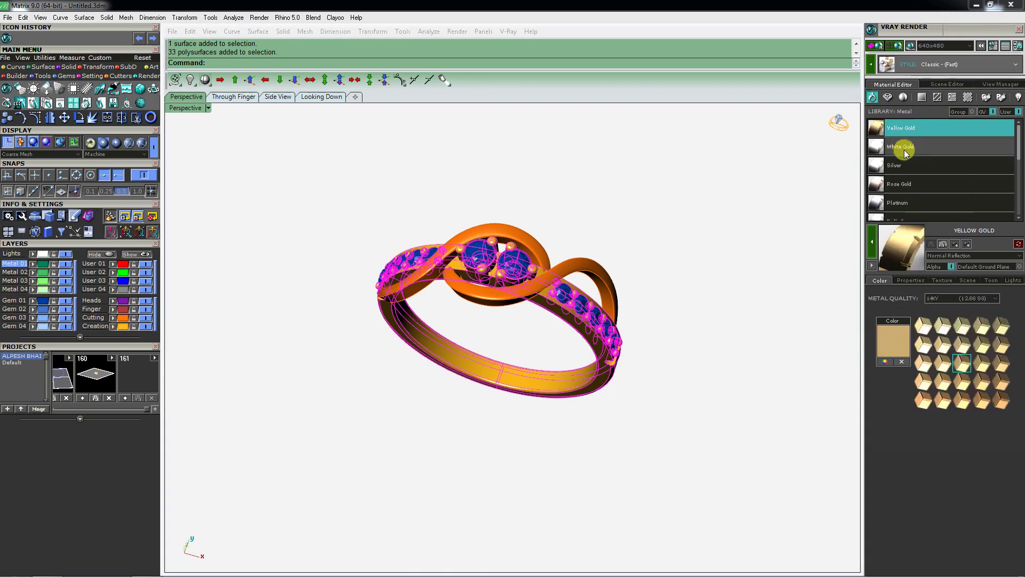
click(906, 183)
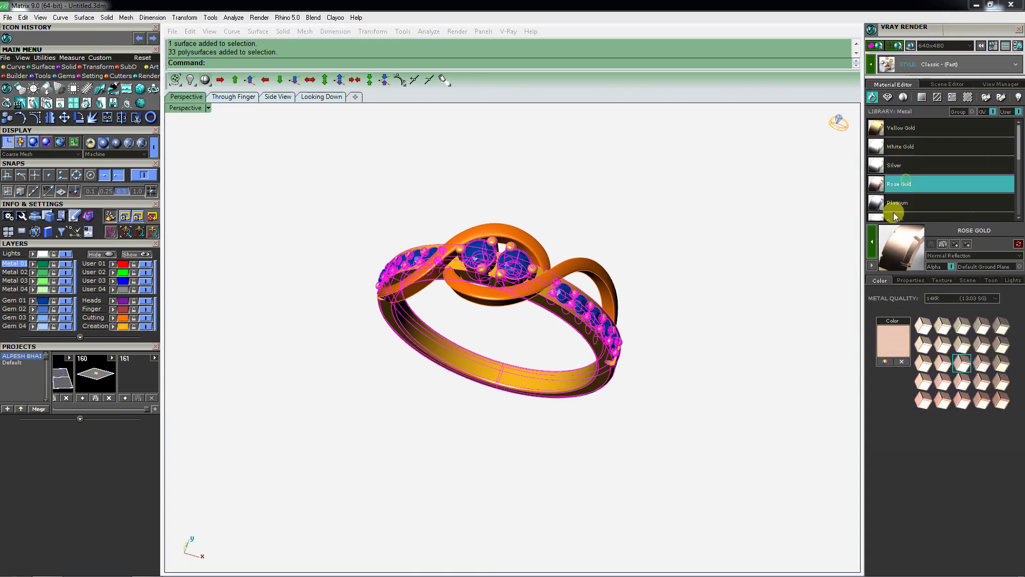
click(865, 250)
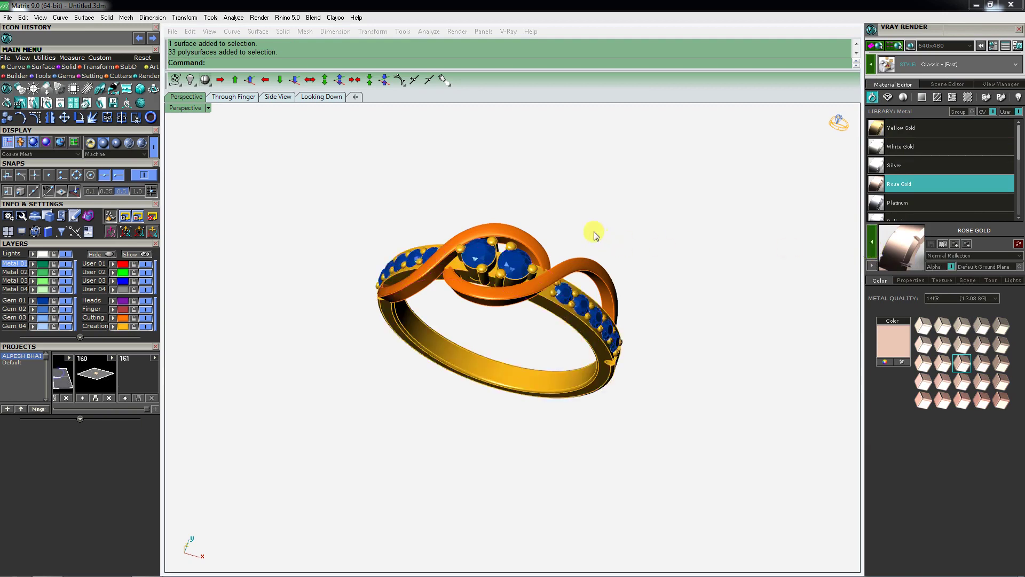
click(122, 319)
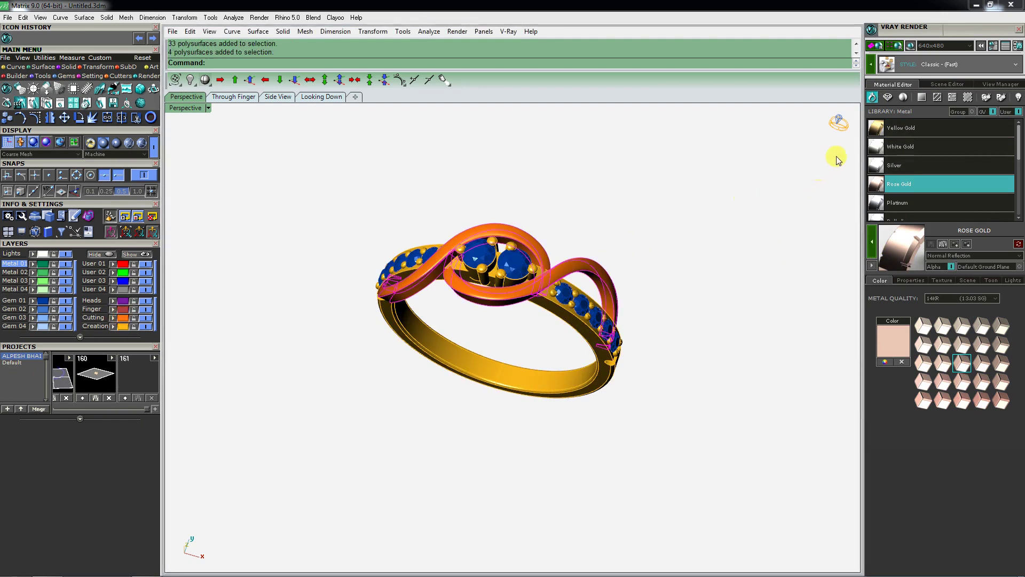
click(882, 165)
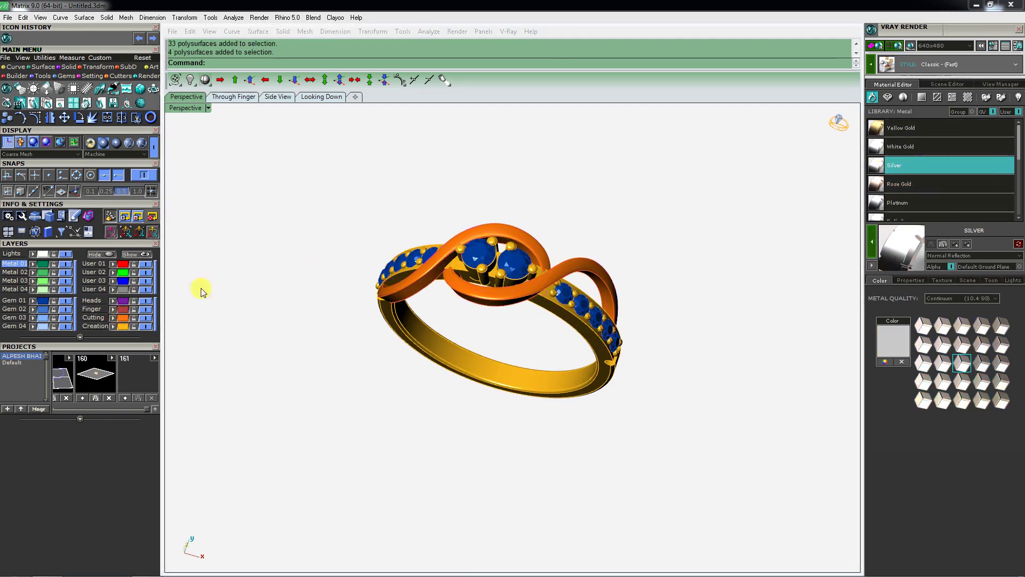
Apply Moissanite Forever Brilliant from the gem library to all the gemstones.
click(43, 300)
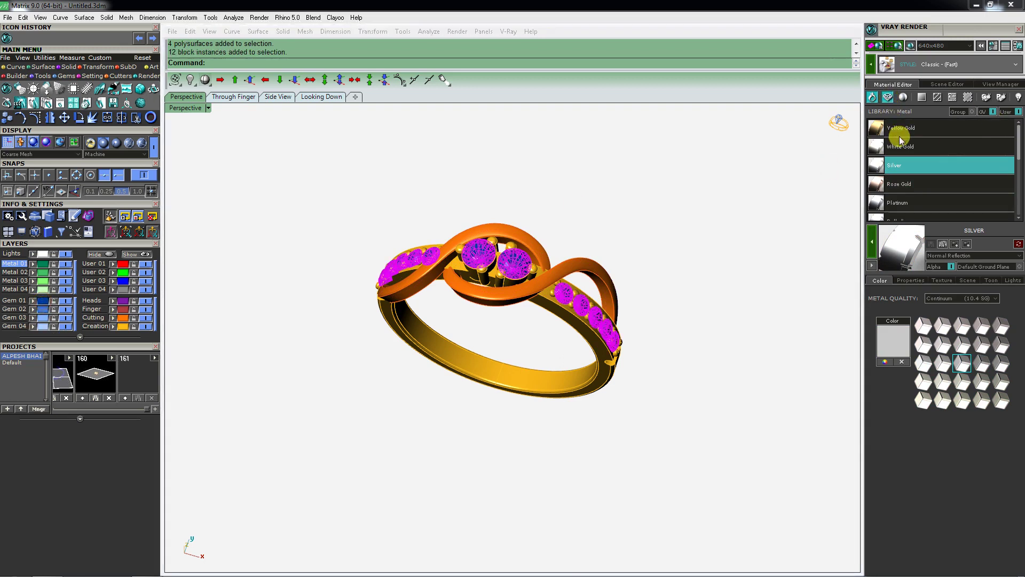
scroll(899, 142, down, 2)
scroll(899, 142, down, 2)
scroll(899, 142, down, 2)
scroll(900, 149, down, 2)
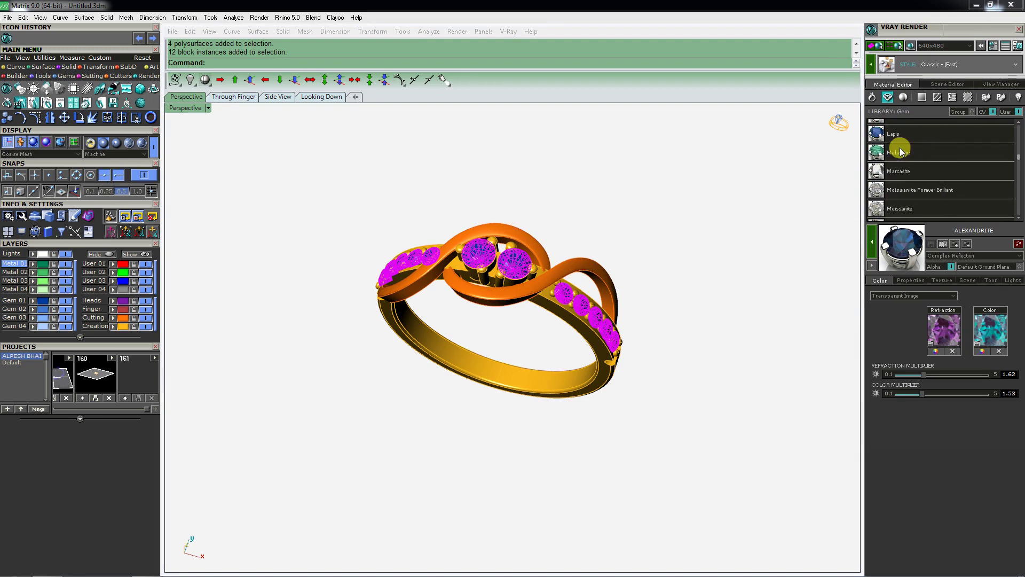
scroll(902, 171, up, 1)
click(904, 191)
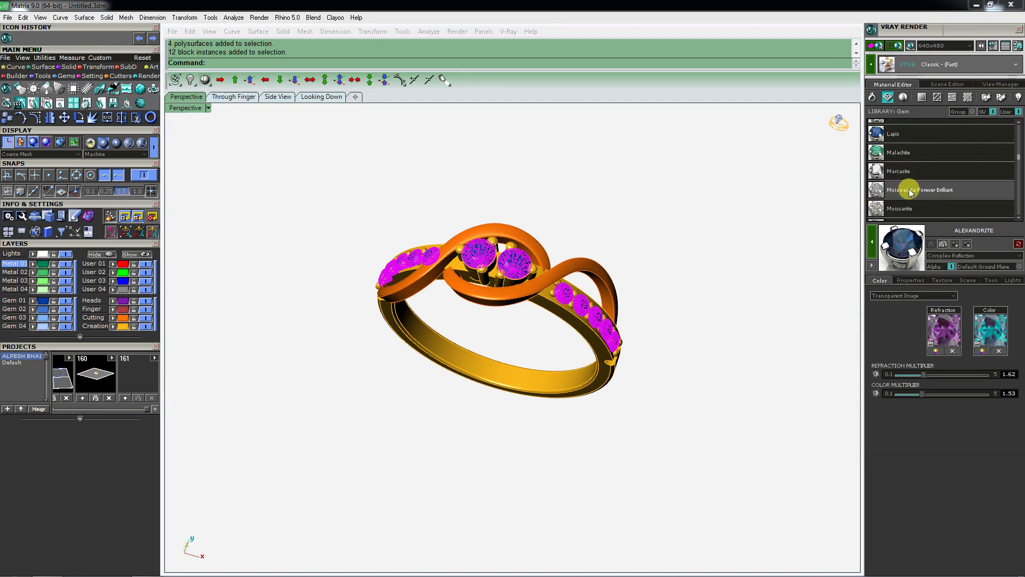
click(871, 245)
scroll(655, 208, up, 1)
scroll(475, 289, up, 3)
scroll(474, 290, up, 2)
scroll(474, 289, down, 1)
scroll(534, 299, down, 1)
scroll(528, 304, down, 1)
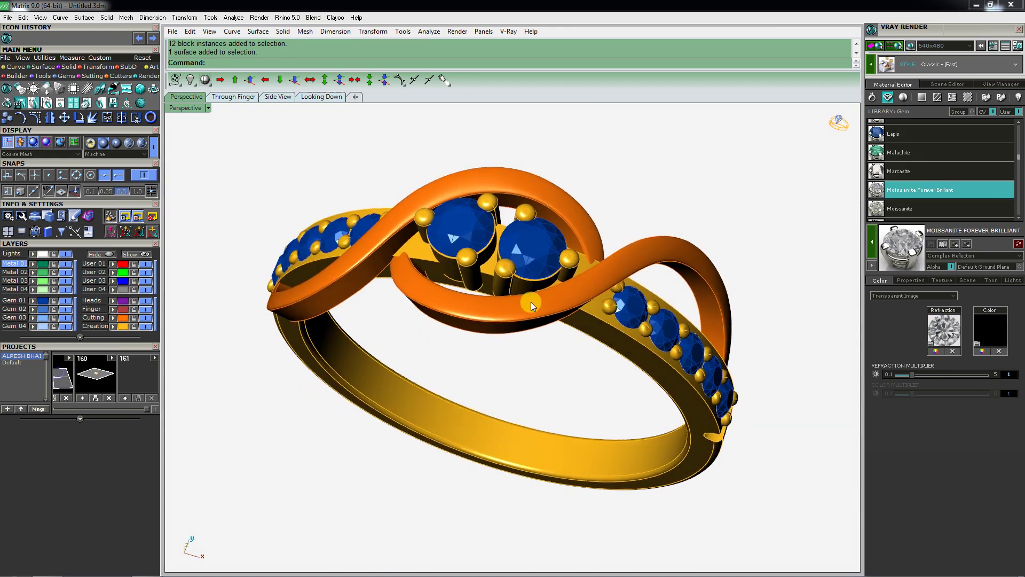
Set the V-Ray output size to 1920x1080 and run a test render of the ring.
click(970, 45)
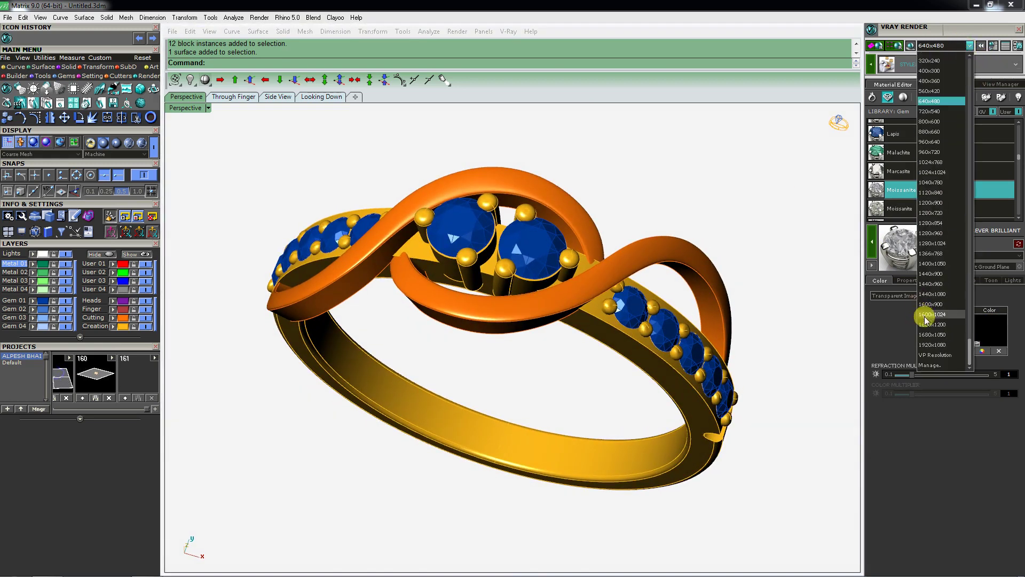
click(932, 344)
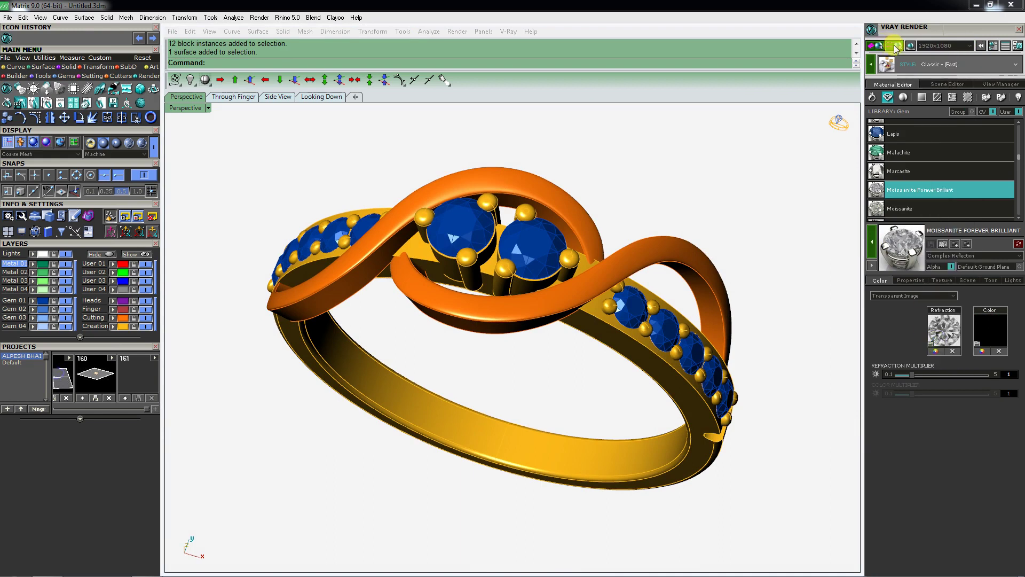
click(892, 46)
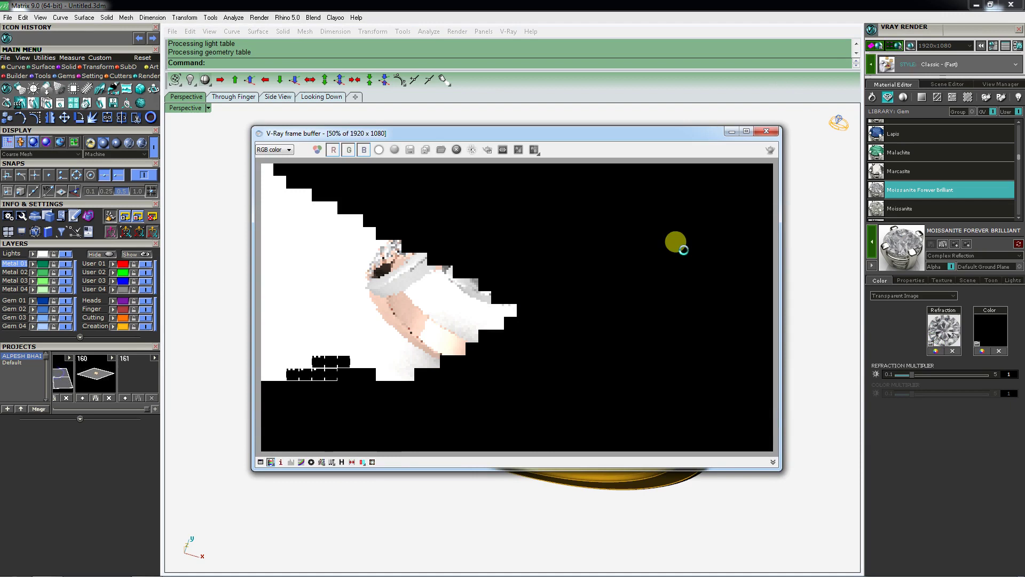
click(766, 131)
click(948, 84)
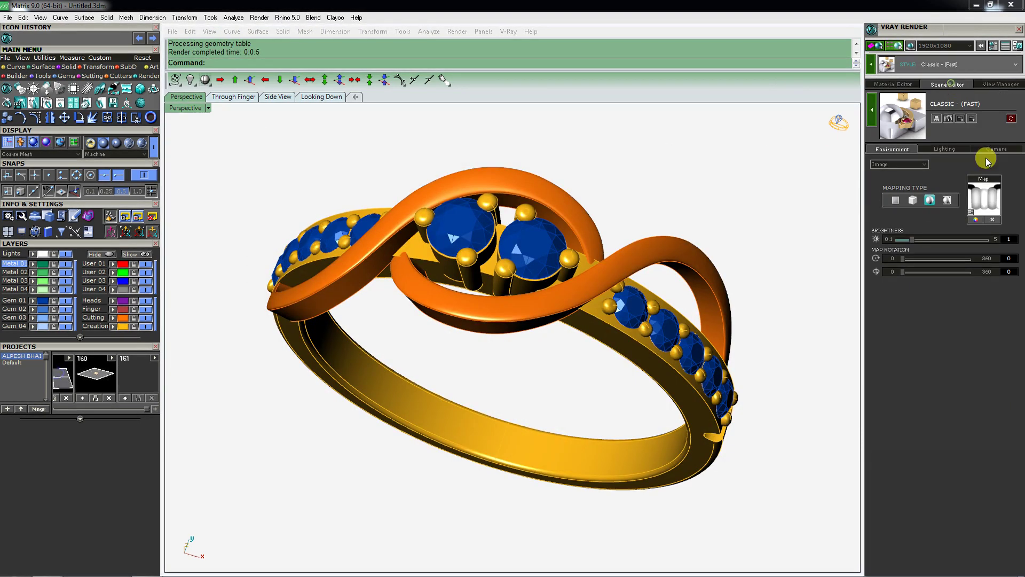
Rotate the environment map to 146 and render the ring again.
click(1009, 258)
text(146)
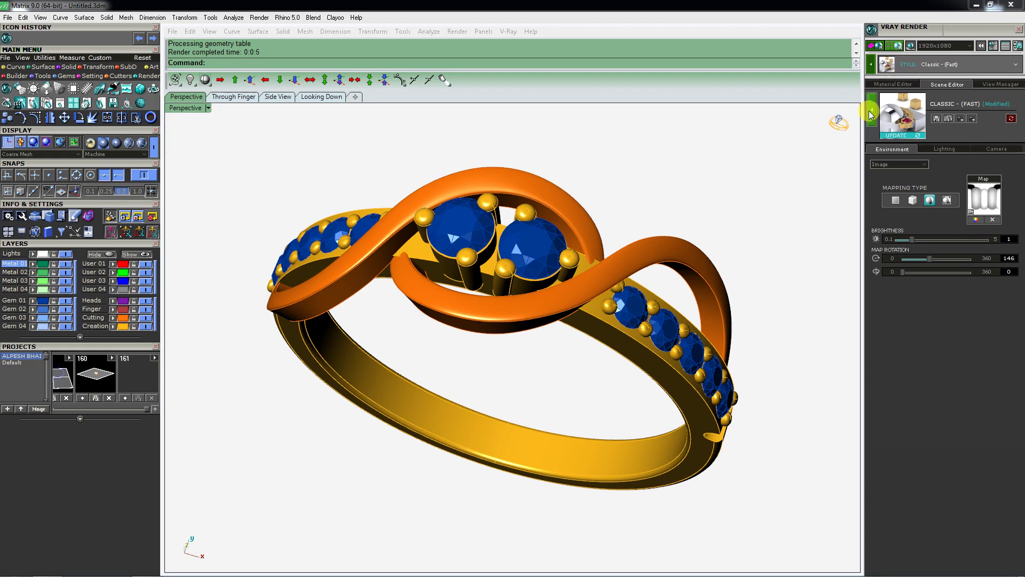
click(897, 45)
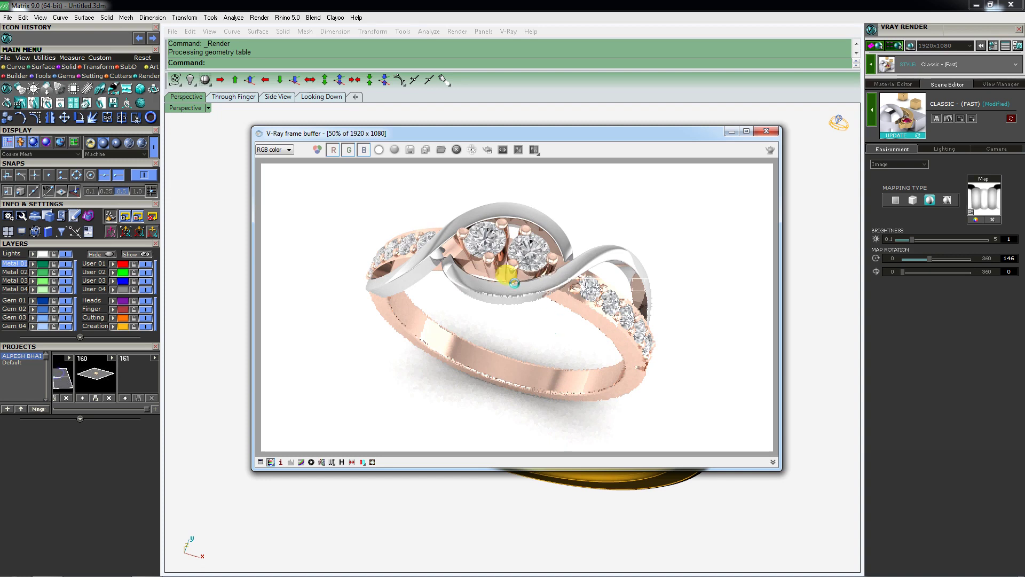
click(767, 132)
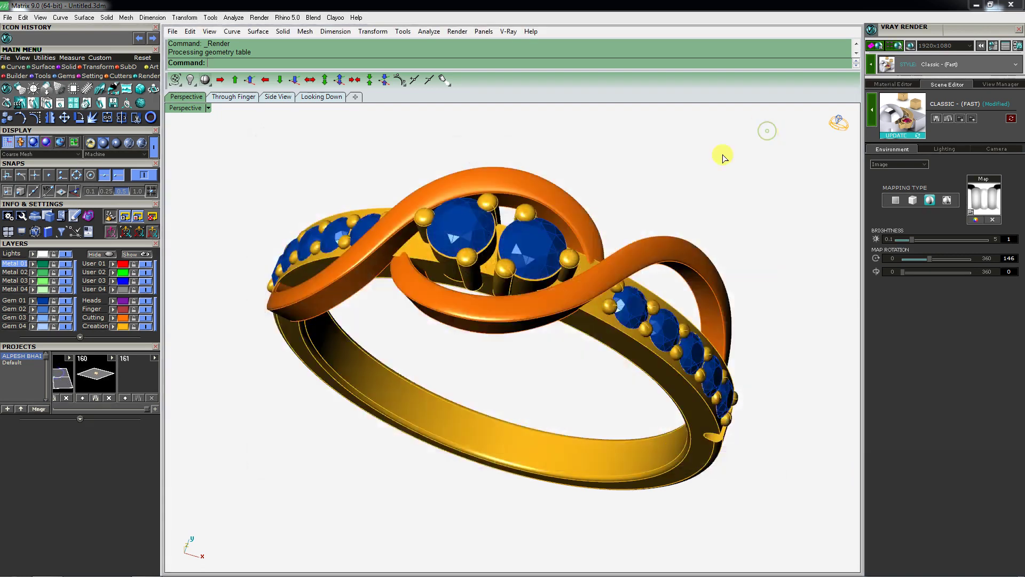
Orbit the ring to a flatter angle, zoom in, and reopen the render in the Render Editor.
mouse_move(497, 310)
right_down()
mouse_move(517, 291)
mouse_move(496, 319)
right_up()
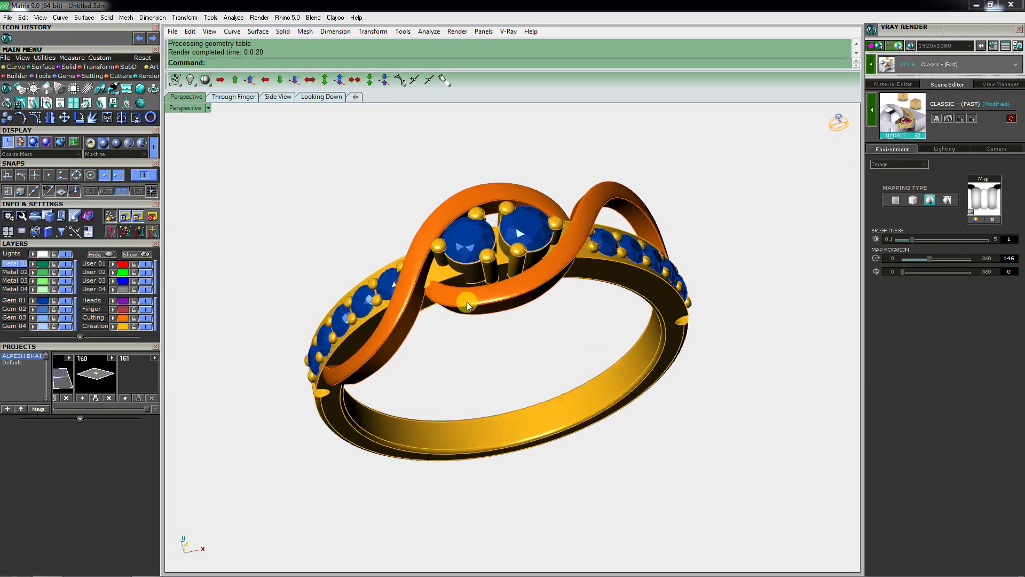
scroll(497, 319, up, 3)
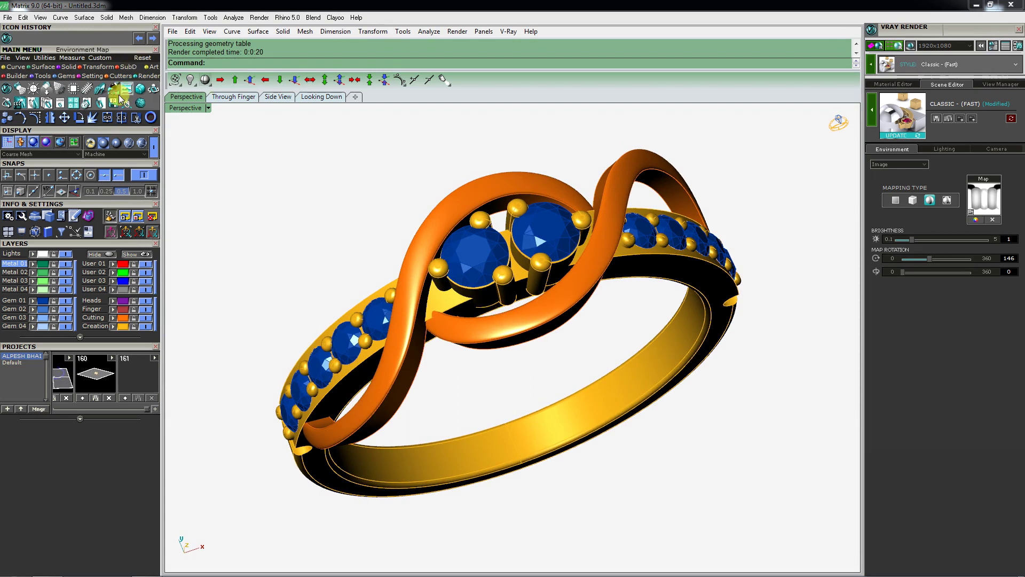
click(35, 103)
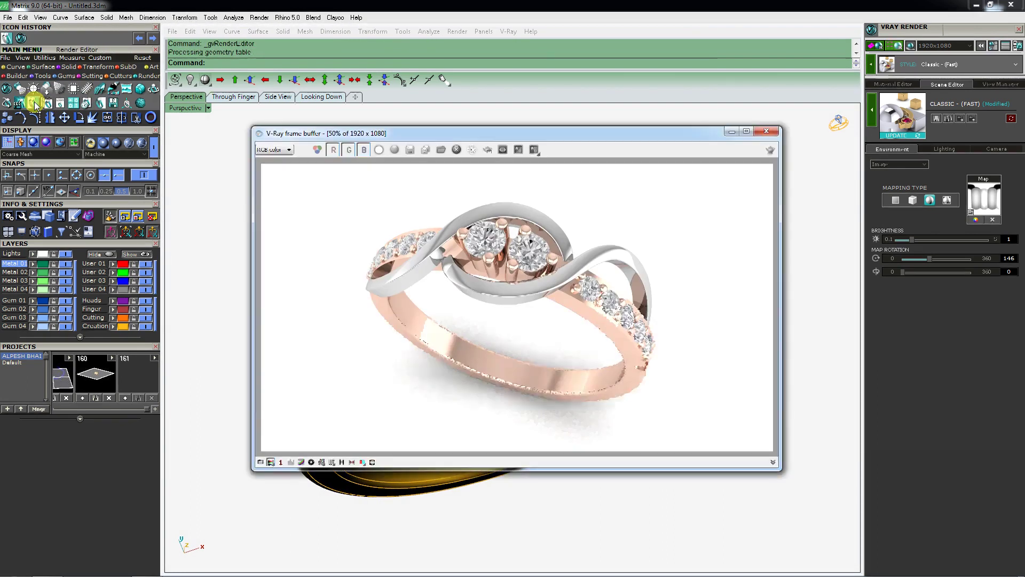
Load the finished ring render into the Render Editor for Wire Composite editing.
click(613, 313)
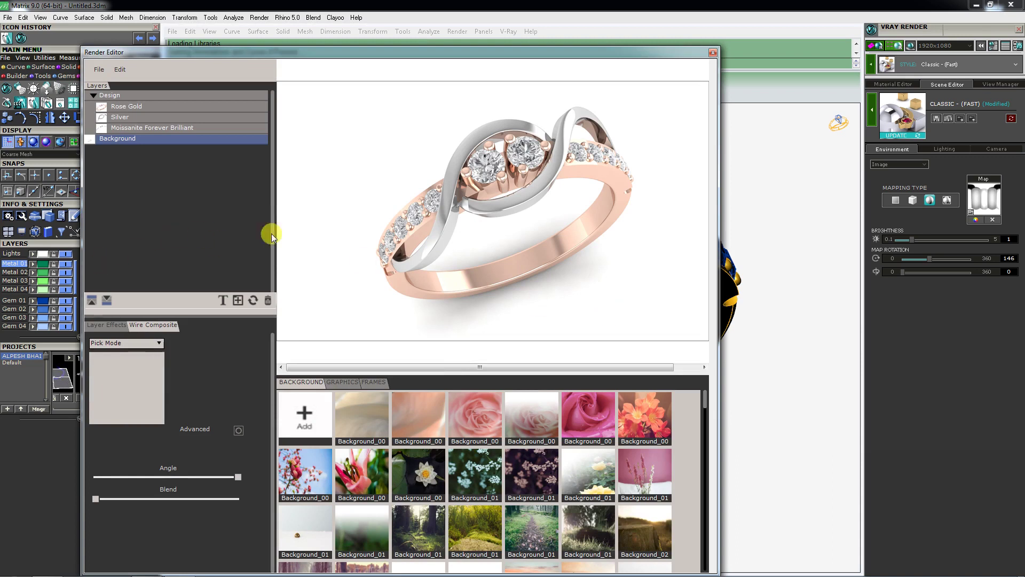
click(145, 344)
Add a Shaded wire-composite layer over the render and tune its angle and blend.
click(135, 288)
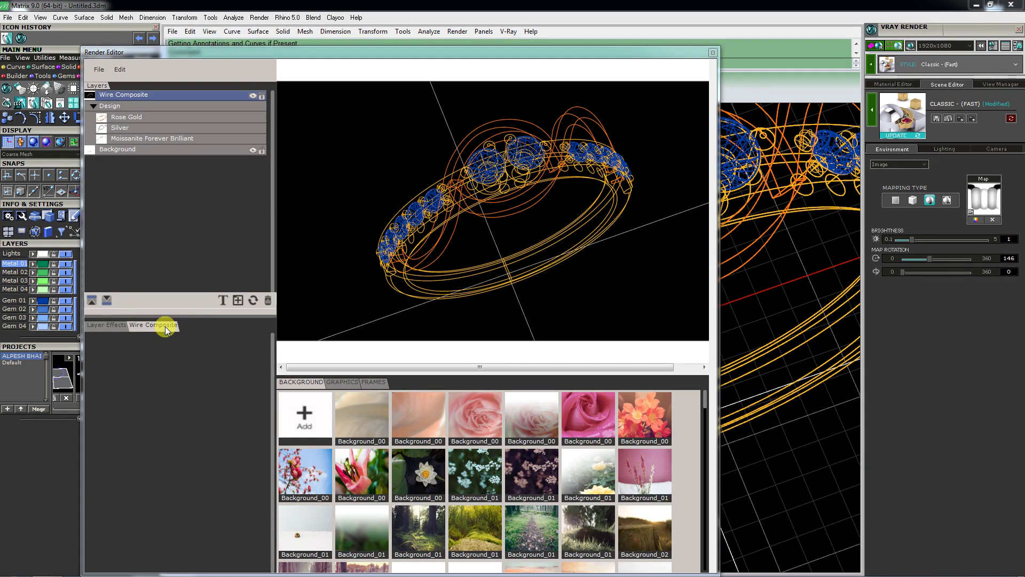
click(118, 327)
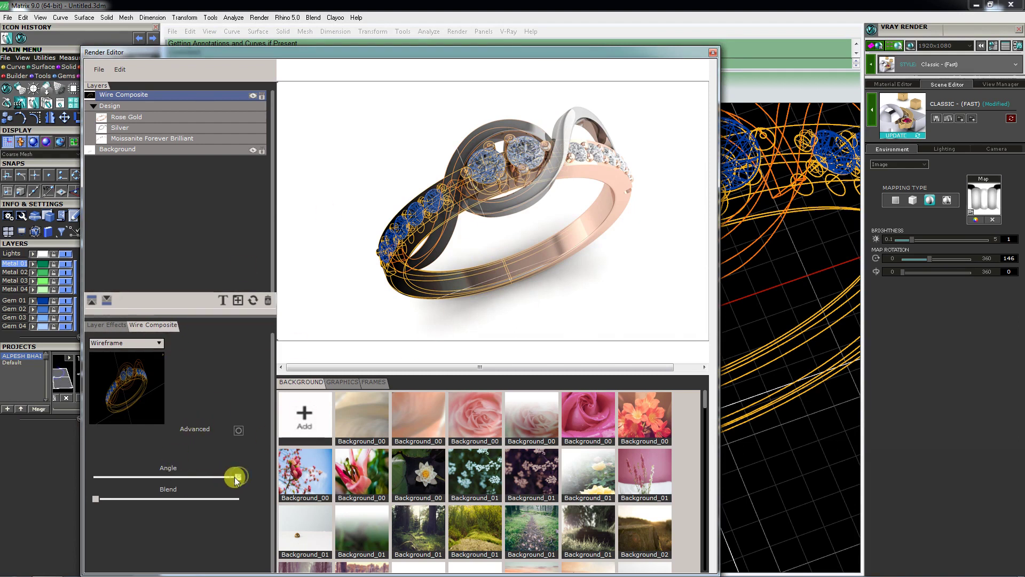
mouse_move(226, 481)
mouse_down()
mouse_move(196, 483)
mouse_move(241, 481)
mouse_up()
click(142, 344)
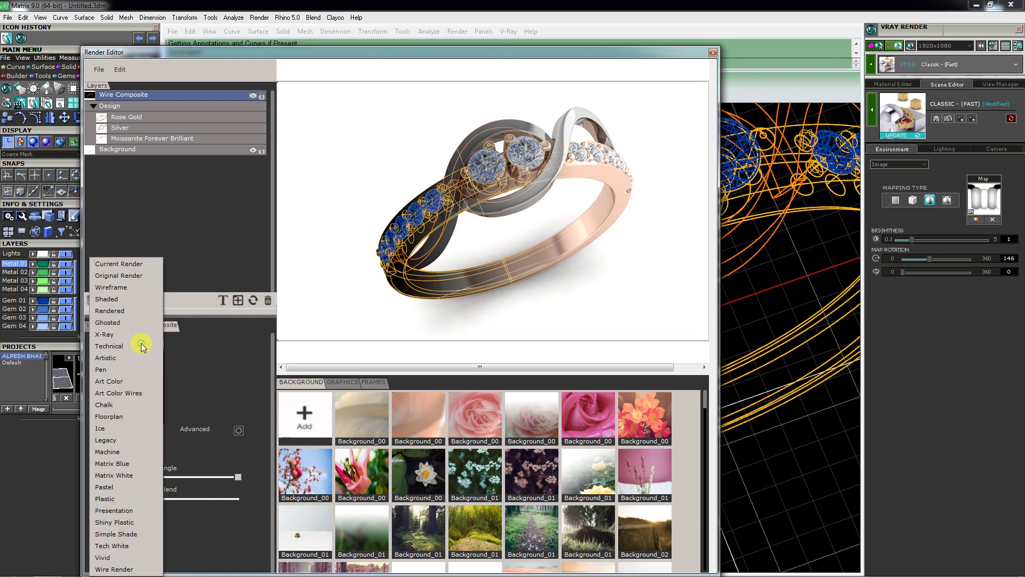
click(117, 300)
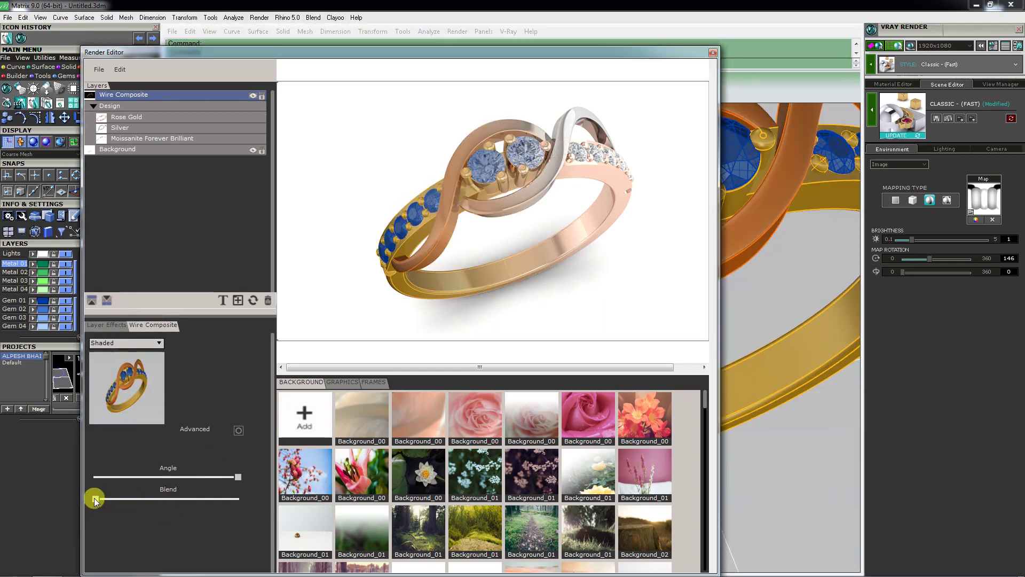
drag(124, 497, 128, 492)
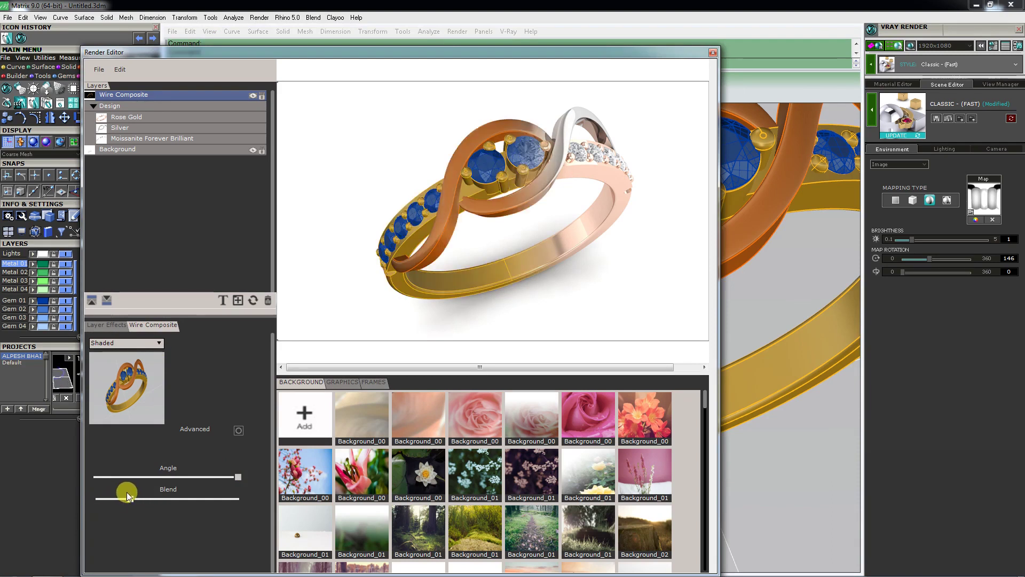
mouse_move(124, 492)
mouse_down()
mouse_move(155, 485)
mouse_move(119, 500)
mouse_move(132, 501)
mouse_up()
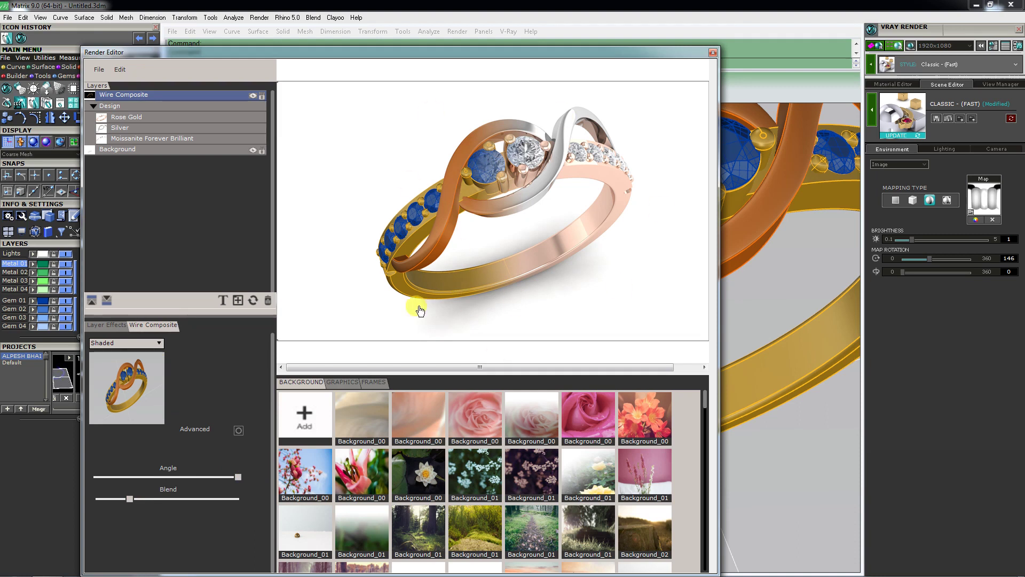
Browse the background image thumbnails, then switch to the Graphics clip-art library.
scroll(401, 419, down, 2)
scroll(412, 430, down, 3)
scroll(412, 435, down, 2)
scroll(416, 440, down, 2)
scroll(373, 422, down, 2)
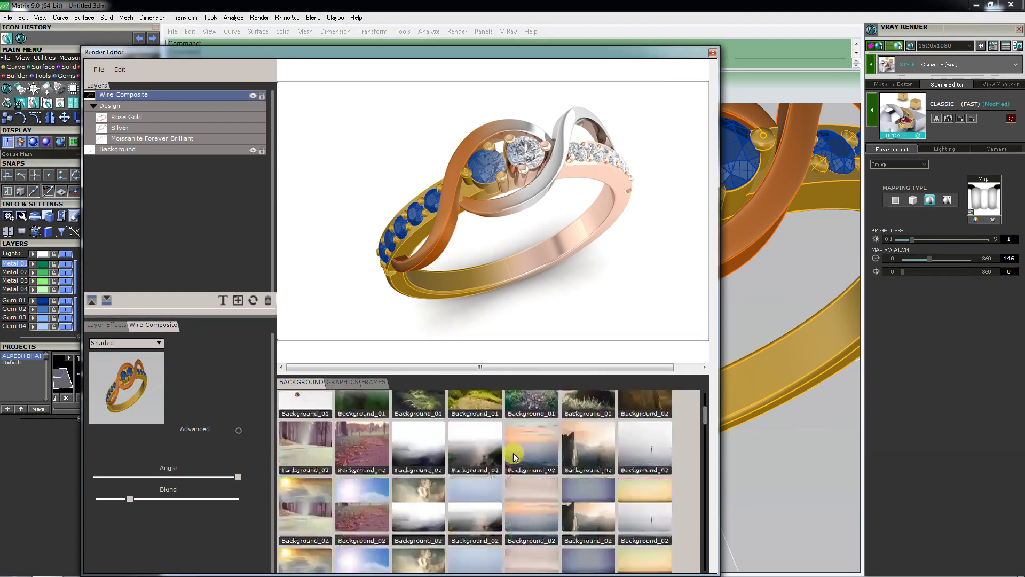
scroll(513, 455, down, 5)
scroll(513, 457, up, 5)
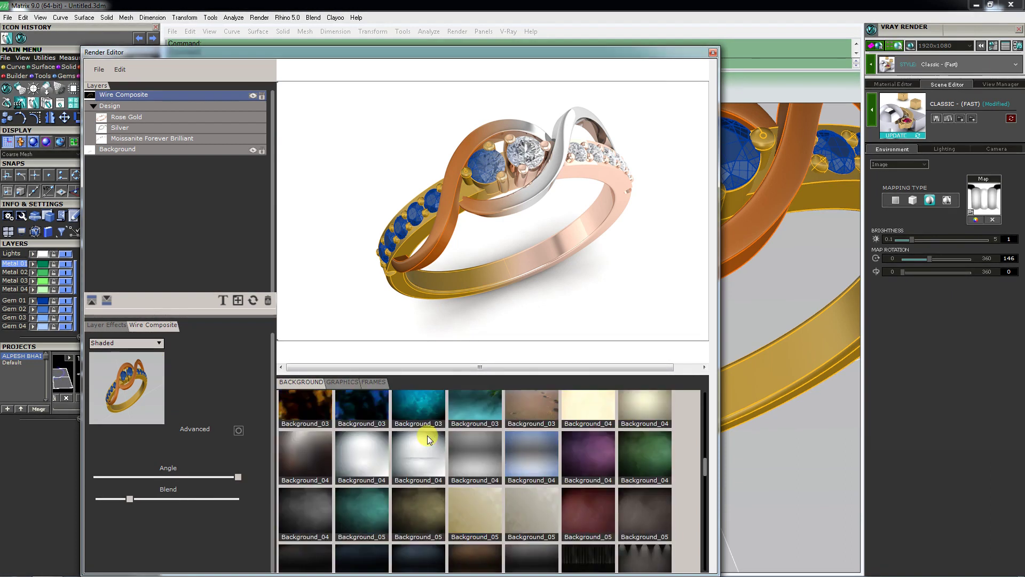
scroll(425, 434, up, 5)
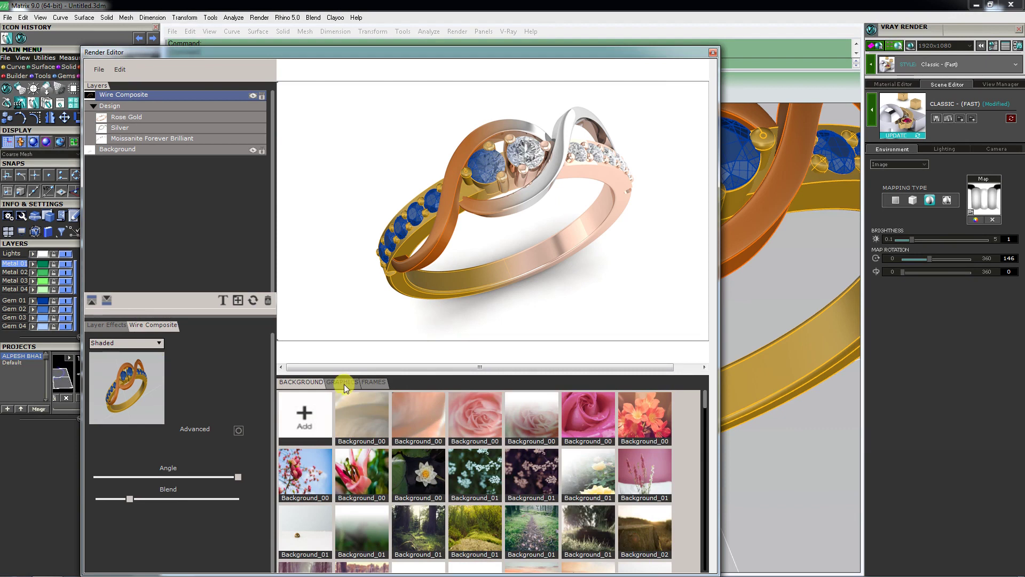
click(339, 382)
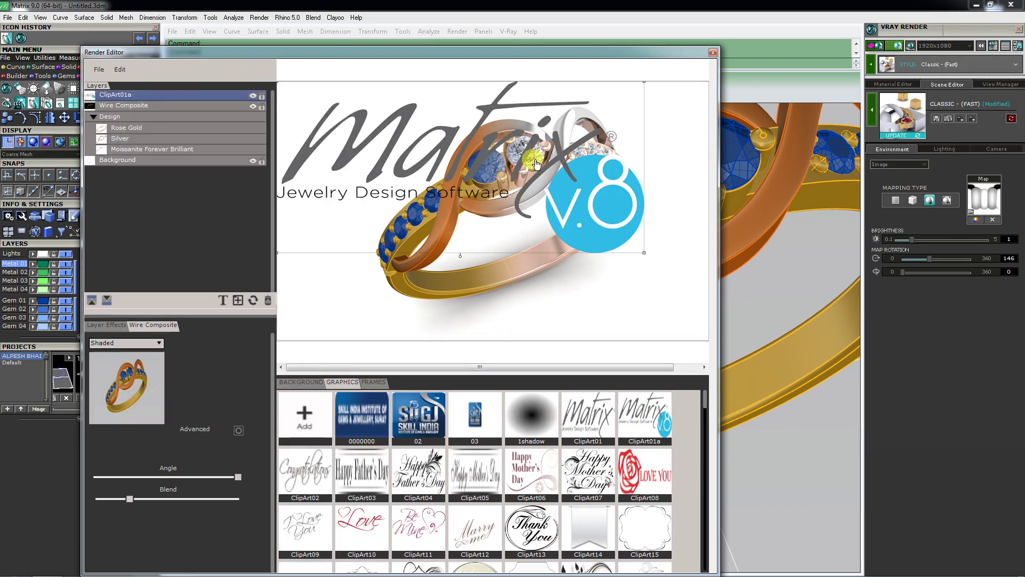
Drag the Matrix logo clipart onto the ring render, resize it, and move it toward the bottom-right.
drag(656, 232, 663, 280)
mouse_move(519, 206)
mouse_down()
mouse_move(443, 226)
mouse_move(497, 295)
mouse_up()
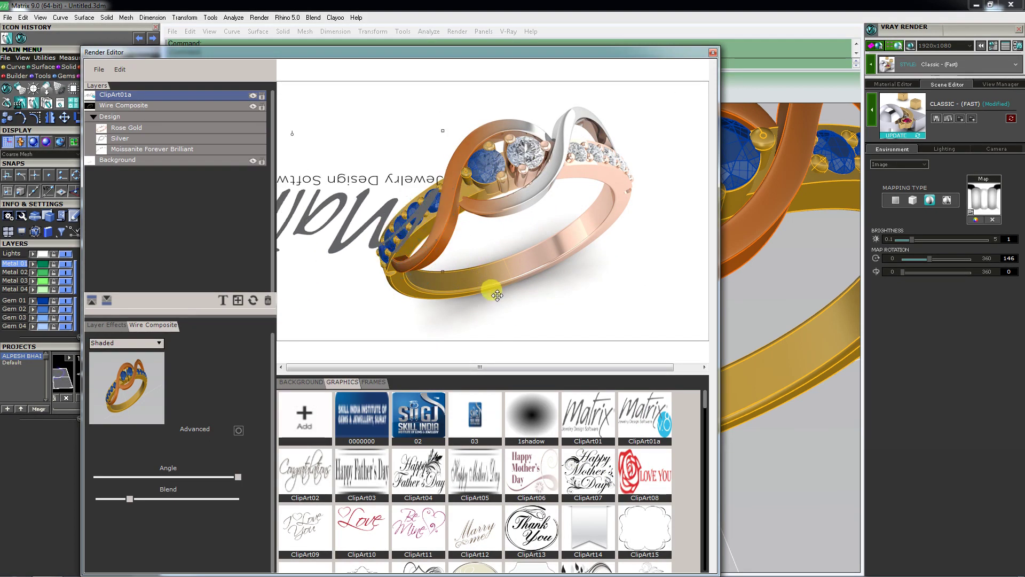
drag(497, 296, 494, 297)
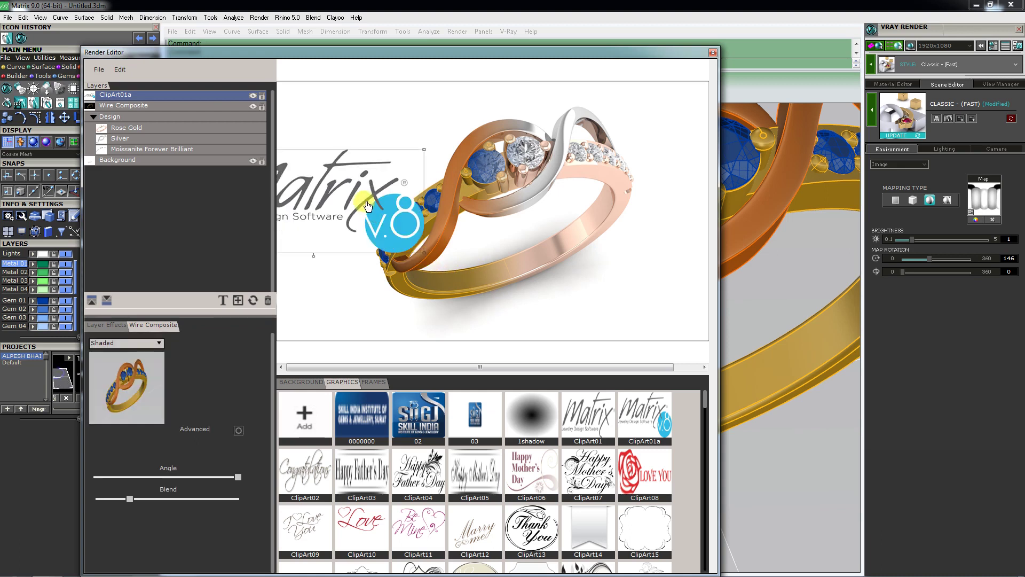
drag(424, 148, 287, 169)
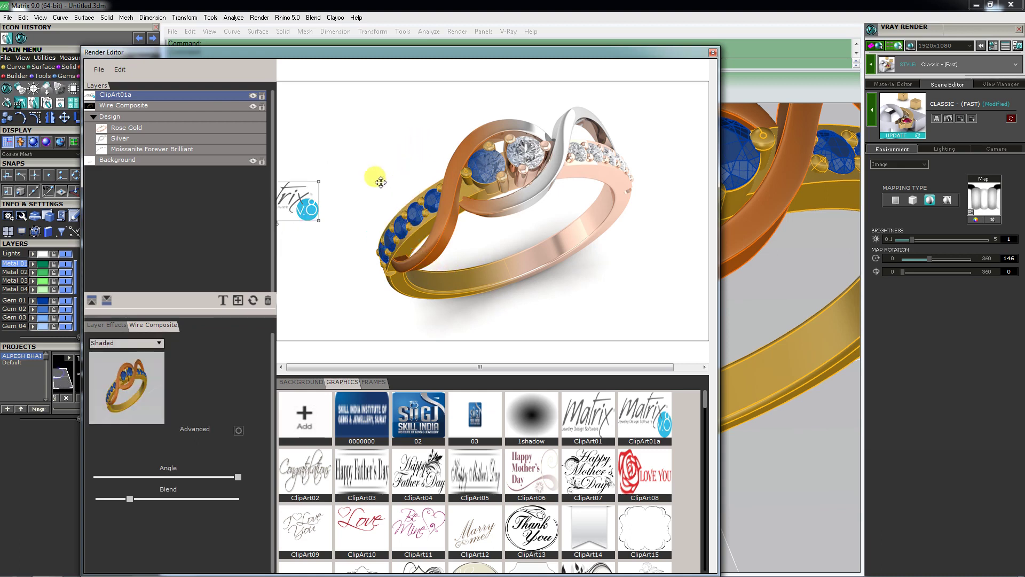
drag(298, 209, 411, 323)
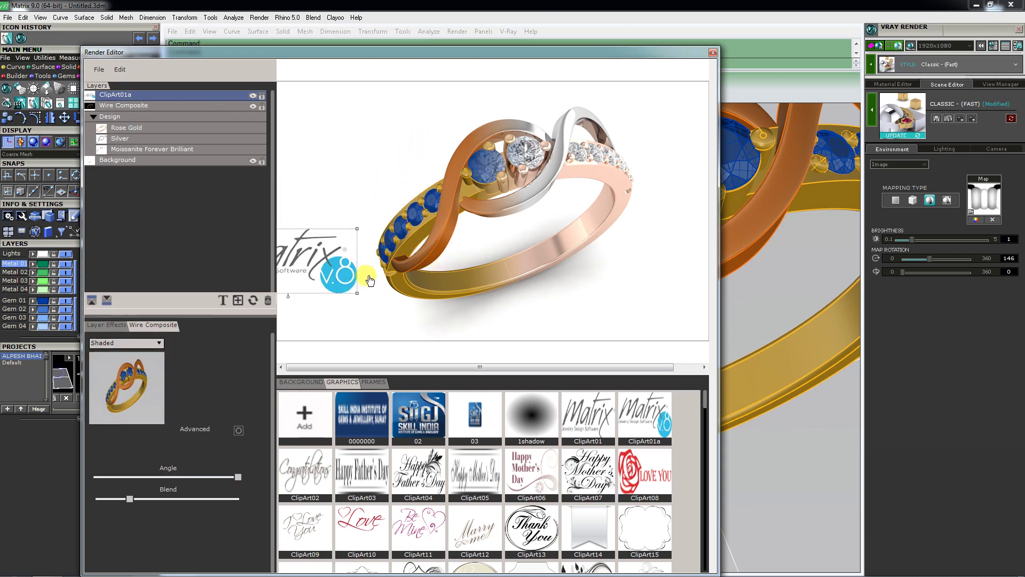
drag(561, 304, 695, 297)
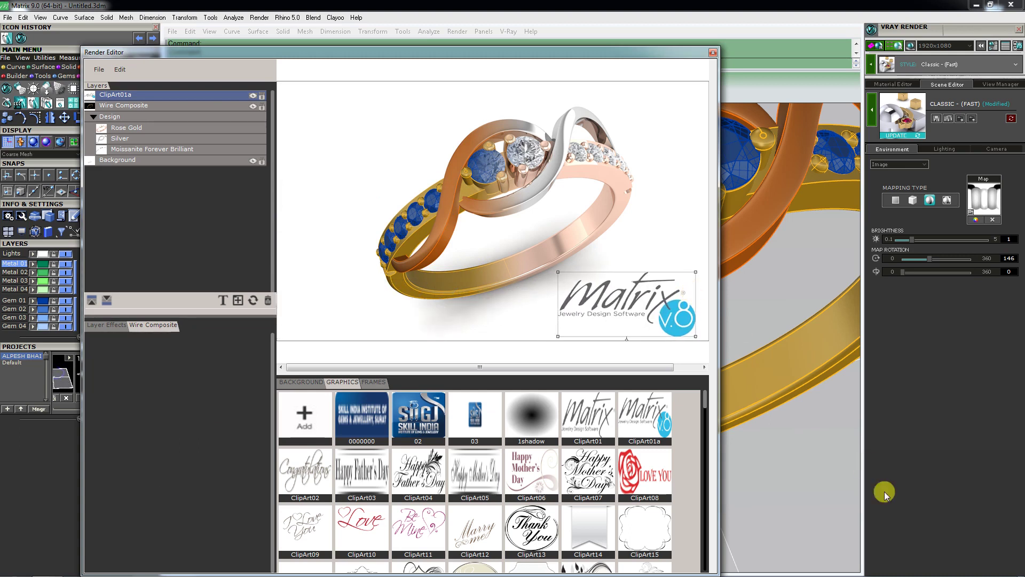
Shrink the logo further and nudge it into the bottom-right corner beside the ring.
click(953, 568)
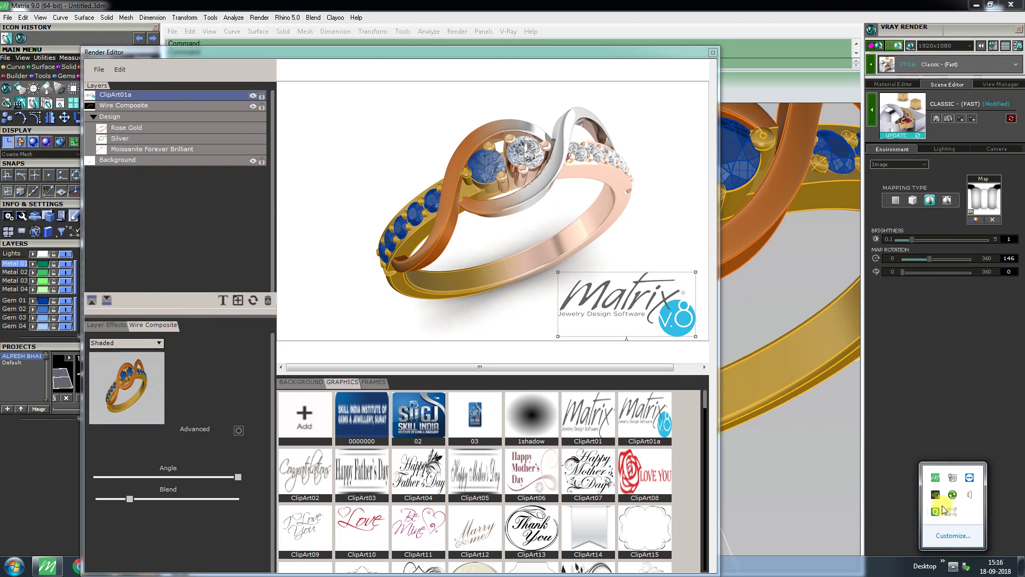
click(951, 513)
click(672, 549)
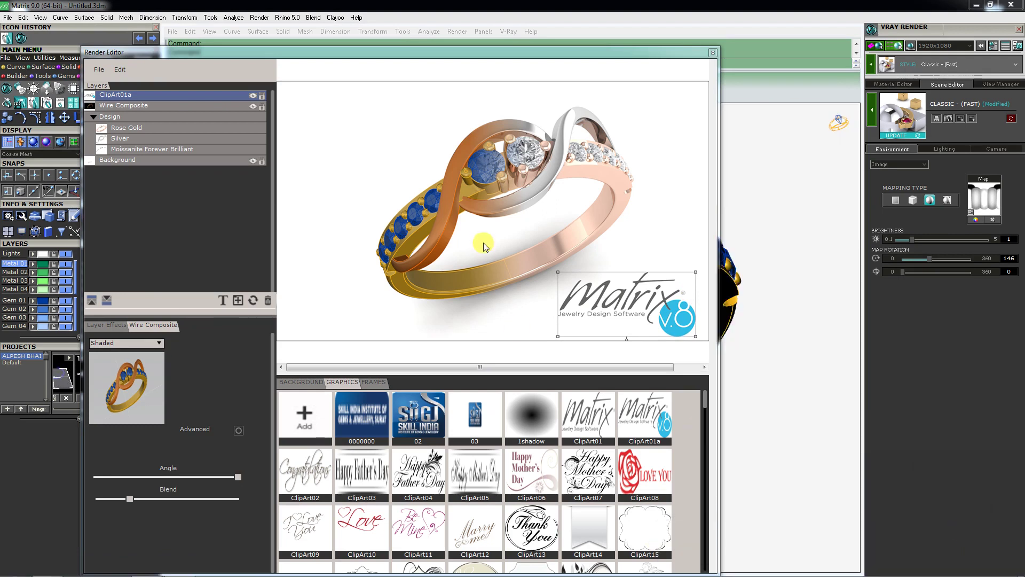
drag(652, 310, 660, 310)
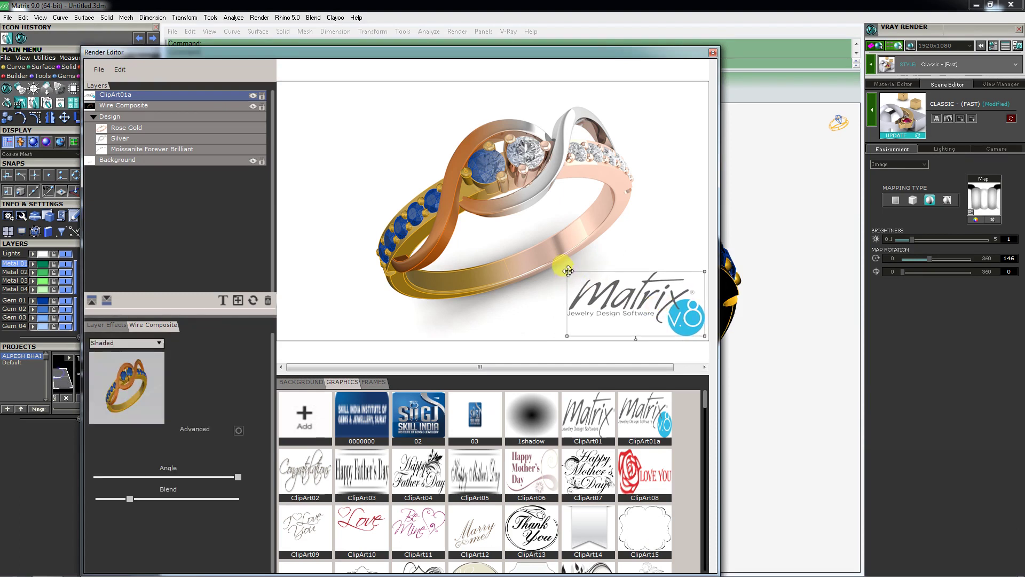
drag(568, 271, 578, 282)
drag(642, 305, 652, 307)
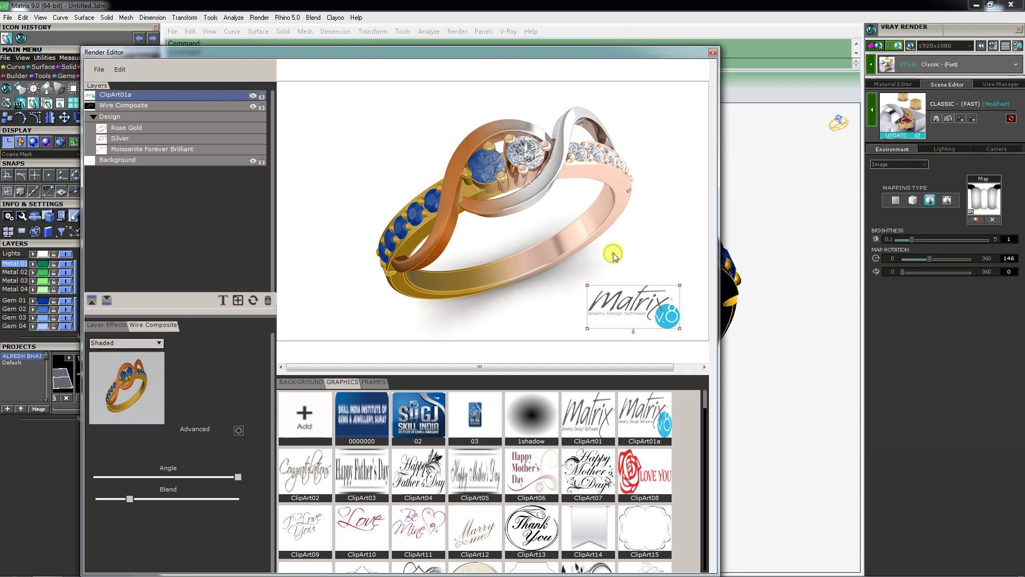
scroll(618, 258, down, 2)
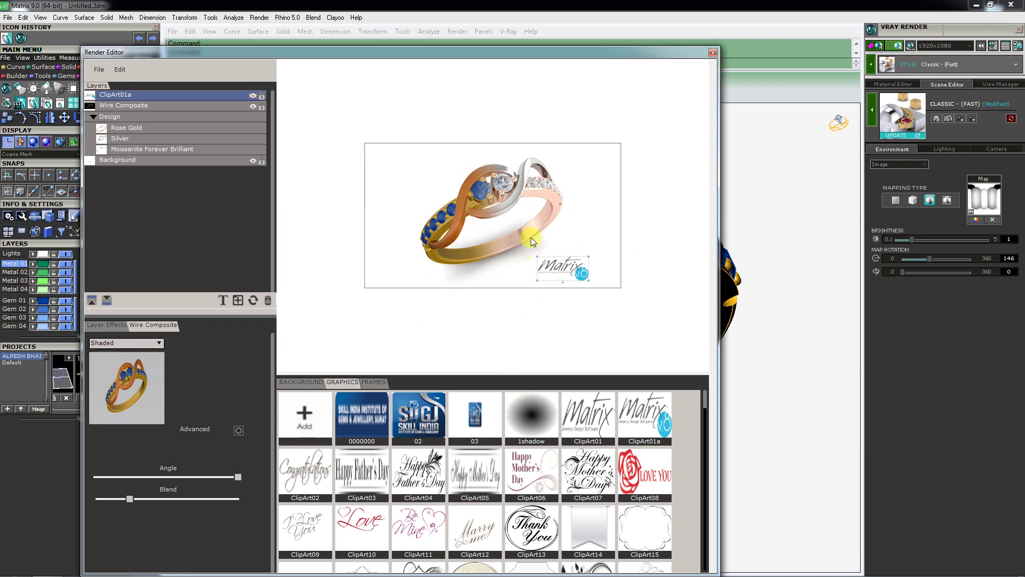
scroll(495, 201, up, 2)
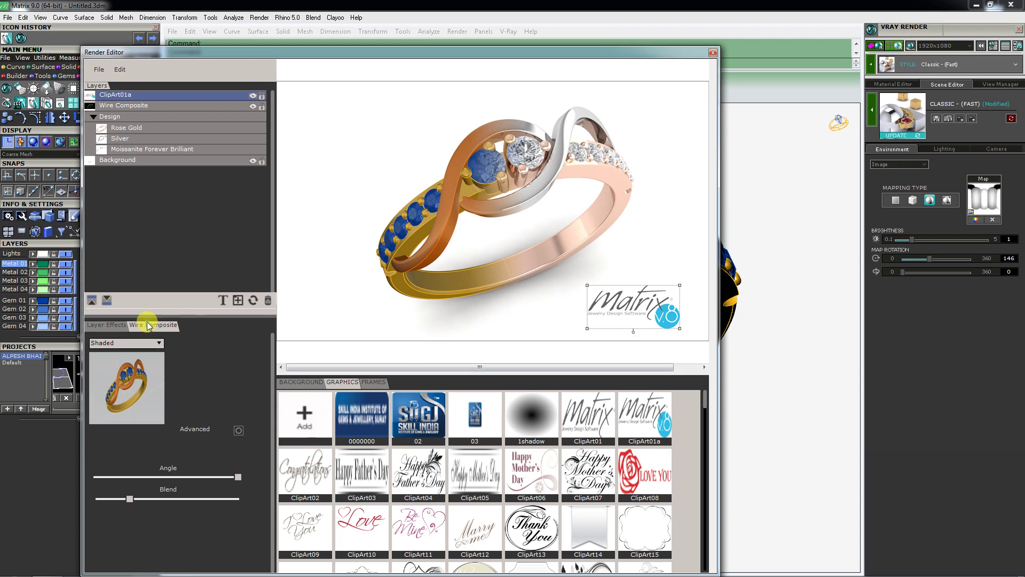
Save the composite with Save Picture as a JPG named 01 on the Desktop.
click(104, 325)
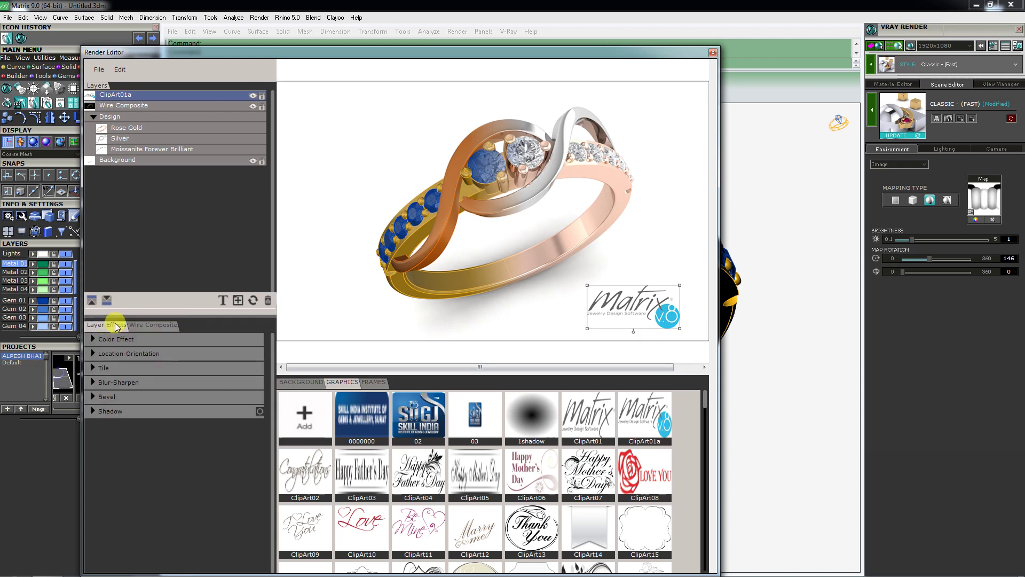
click(148, 325)
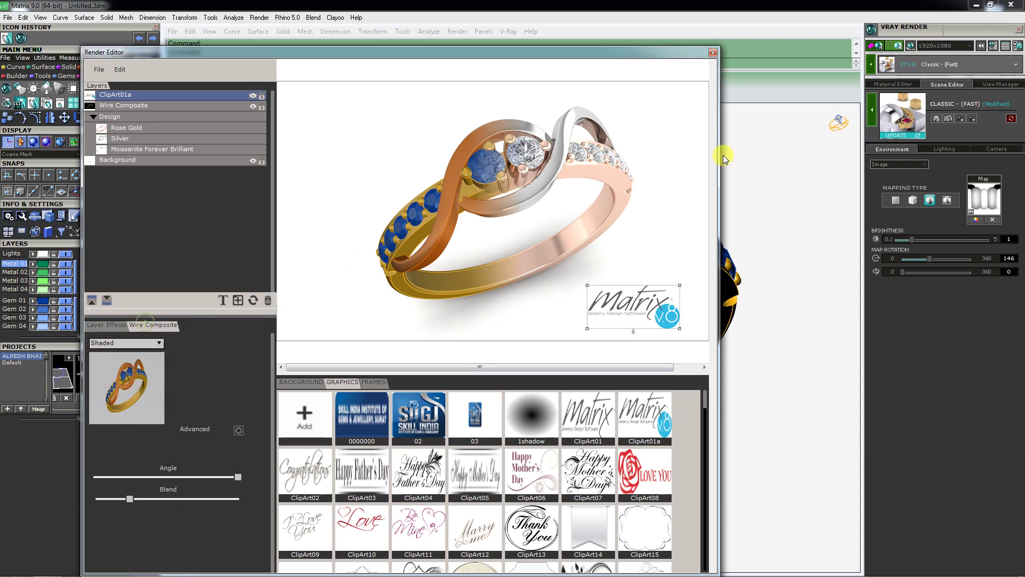
click(97, 72)
click(122, 82)
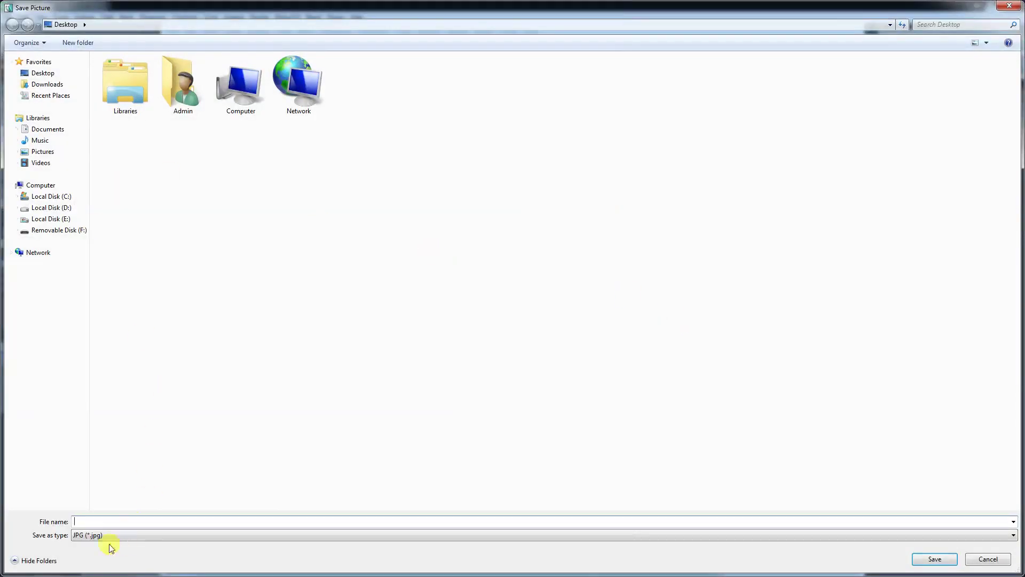
click(95, 536)
click(84, 520)
text(1)
key(Return)
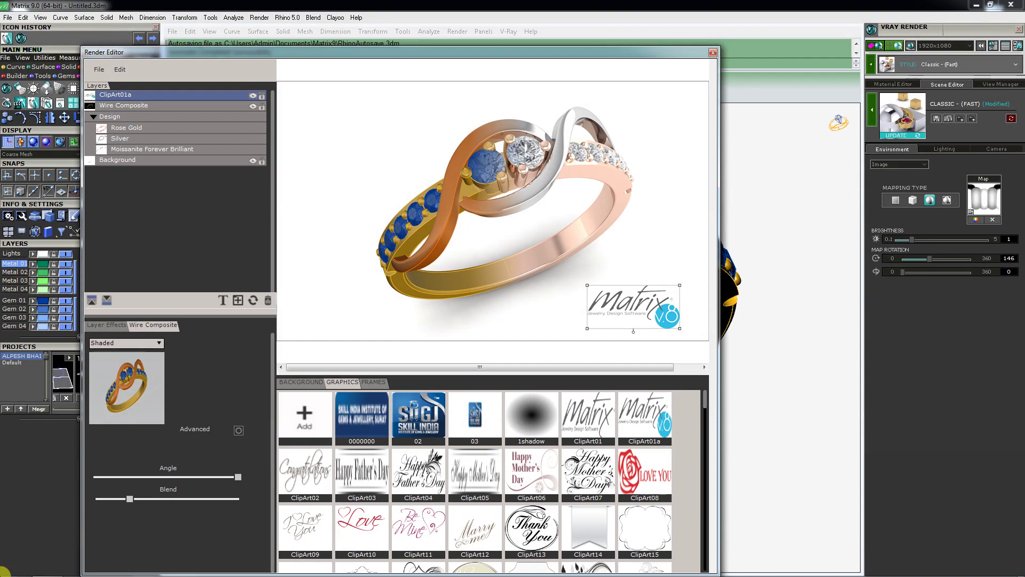
Close the Render Editor and open Desktop image 01 in Photo Viewer via Computer.
click(14, 565)
click(192, 404)
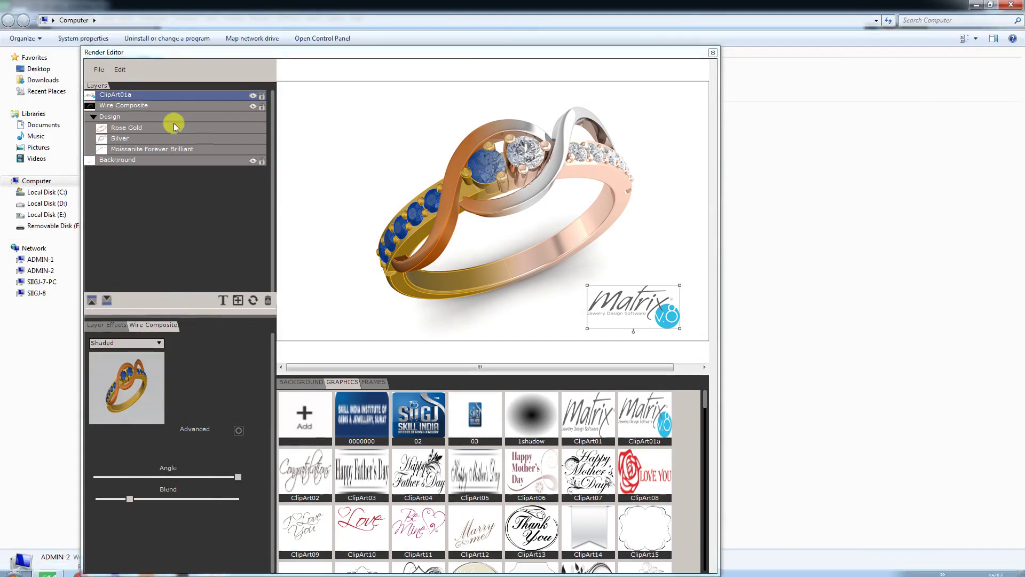
click(713, 53)
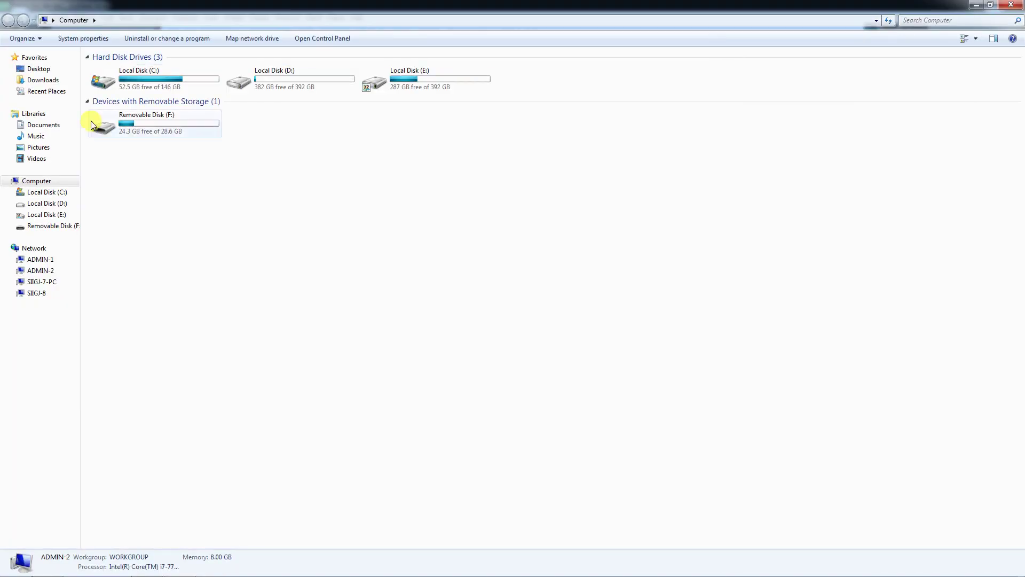
click(39, 68)
double_click(133, 95)
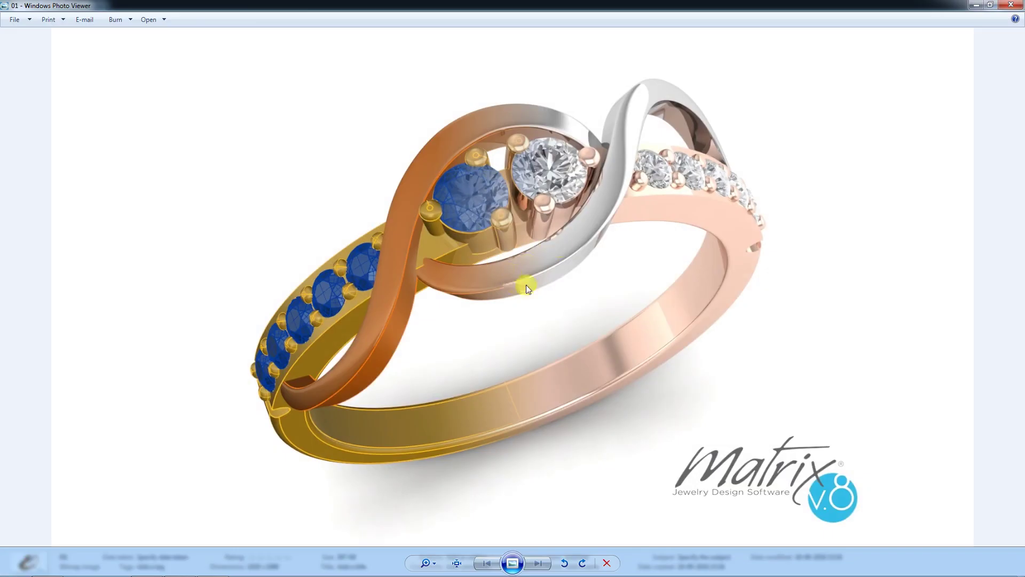
Close Photo Viewer and Explorer, then orbit the ring to a lower frontal view.
click(1010, 5)
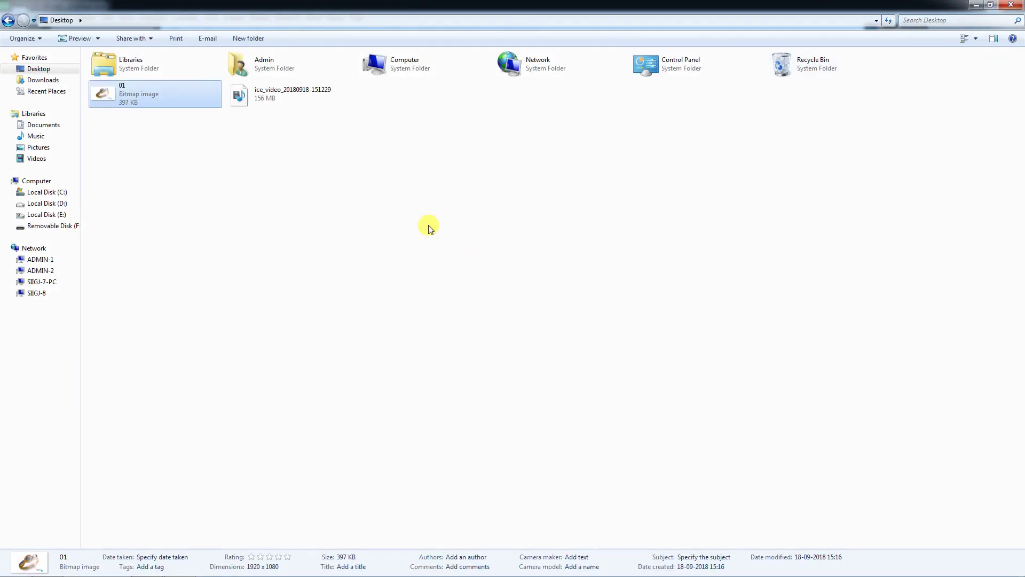
click(430, 229)
click(187, 99)
click(309, 177)
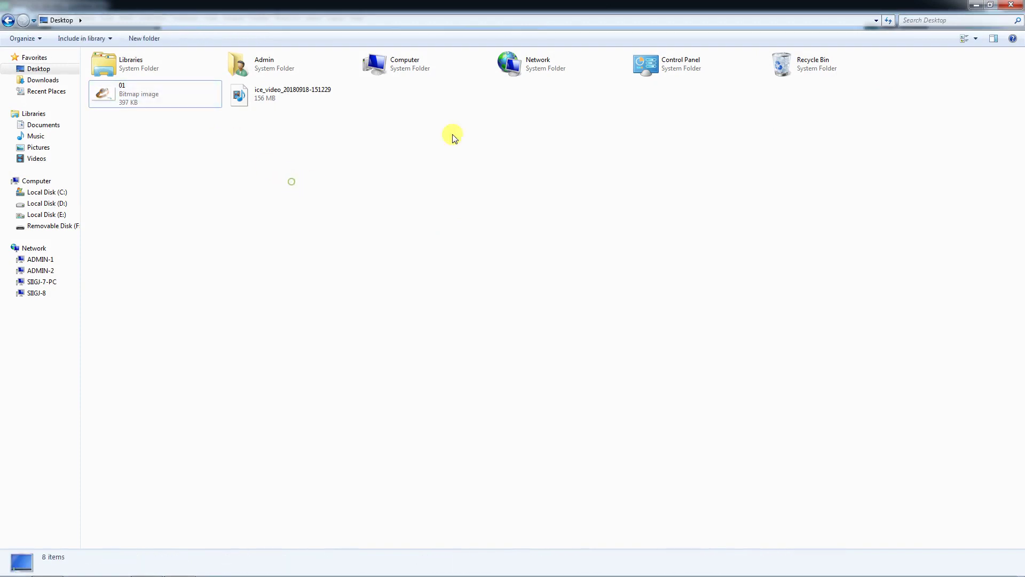
click(1000, 5)
mouse_move(549, 348)
right_down()
mouse_move(525, 325)
mouse_move(521, 338)
mouse_move(548, 350)
mouse_move(548, 325)
mouse_move(606, 216)
mouse_move(513, 295)
mouse_move(554, 340)
right_up()
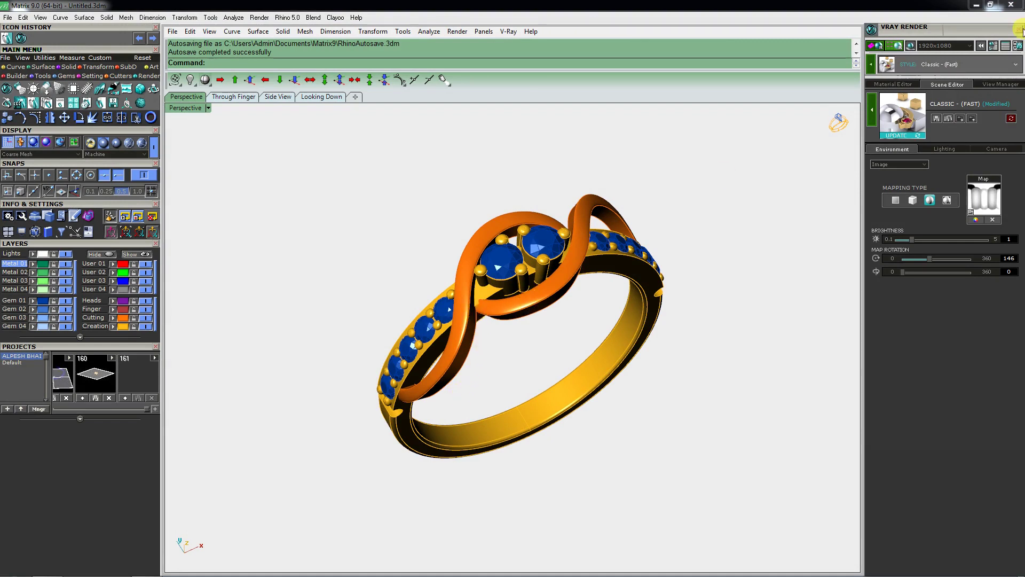
Close the VRay Render panel and zoom the view out to show the ring and ground plane.
click(1020, 30)
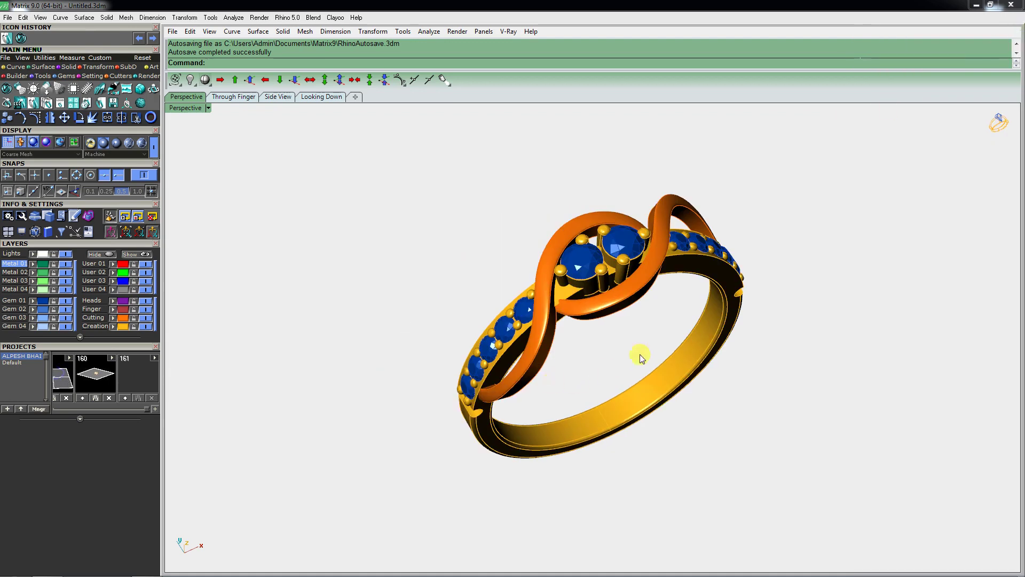
right_drag(641, 358, 596, 352)
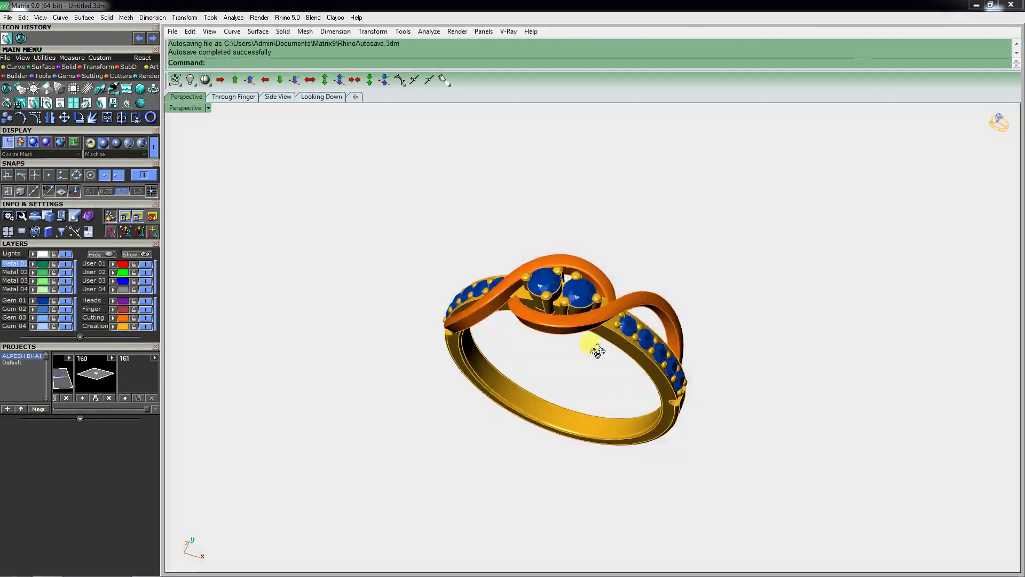
scroll(597, 351, down, 5)
scroll(591, 351, down, 5)
mouse_move(590, 350)
right_down()
mouse_move(515, 320)
mouse_move(827, 119)
right_up()
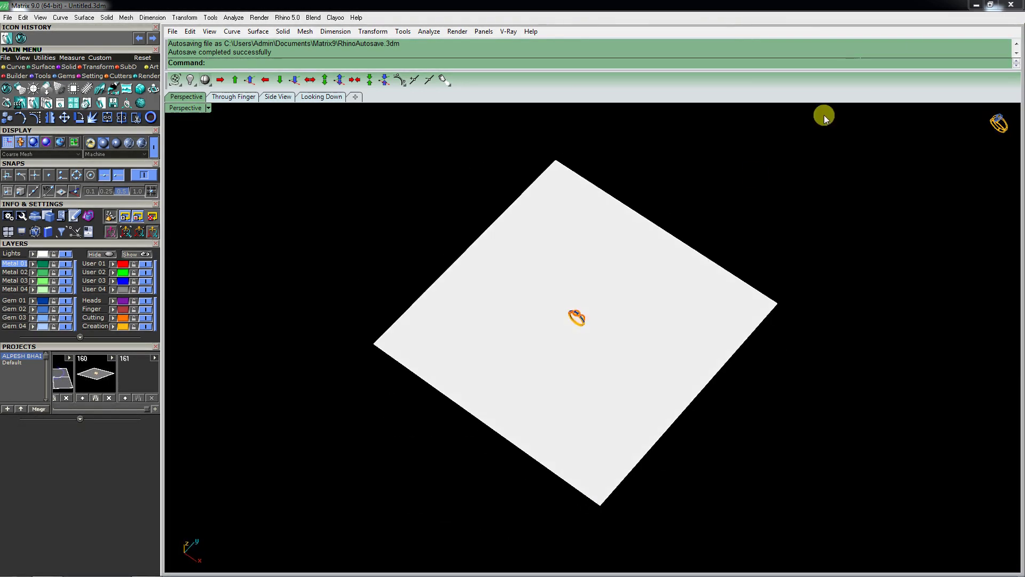
drag(827, 119, 442, 490)
click(437, 489)
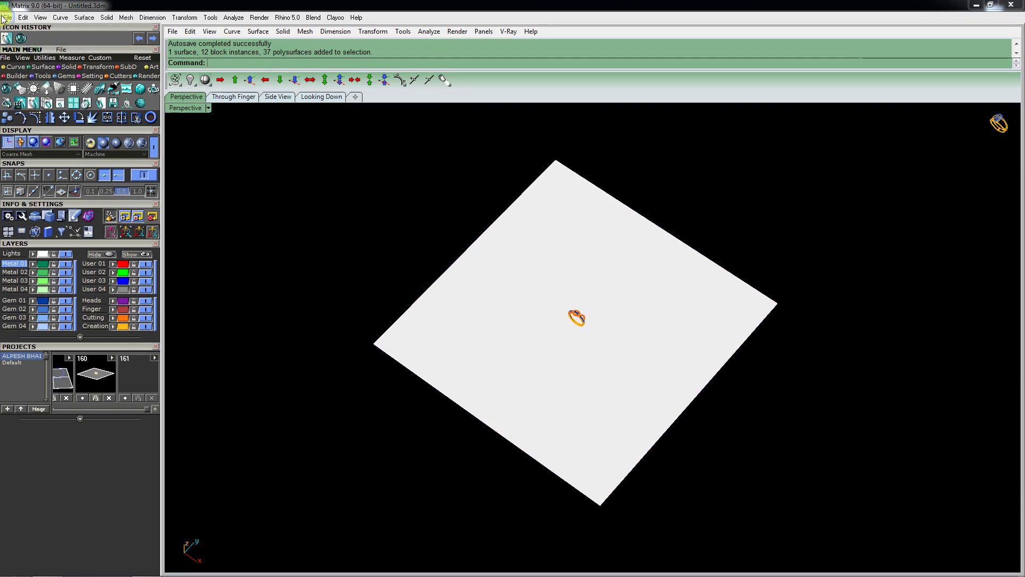
Create a new model, answering No to saving the current ring.
click(7, 18)
click(20, 33)
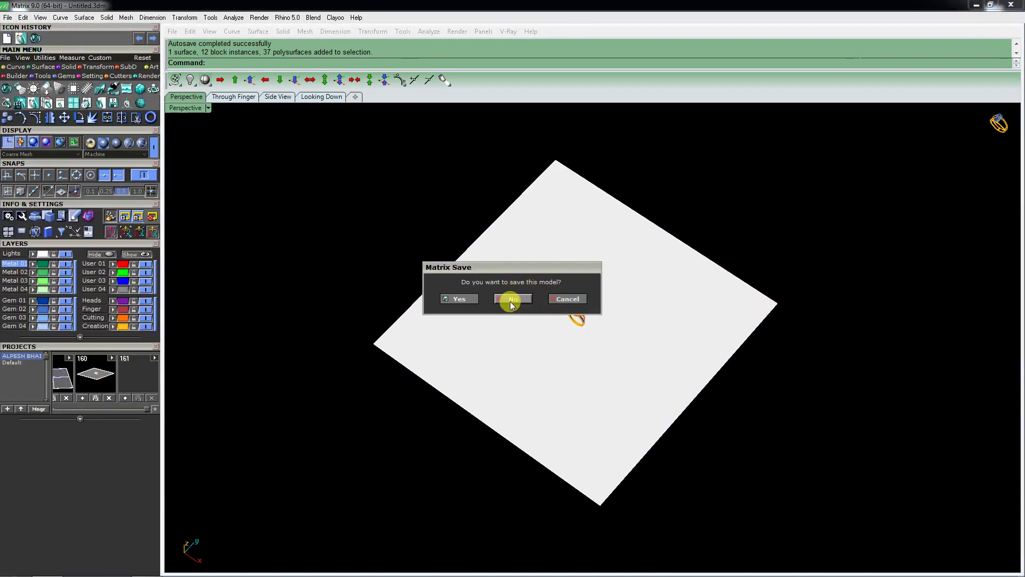
click(510, 299)
click(950, 561)
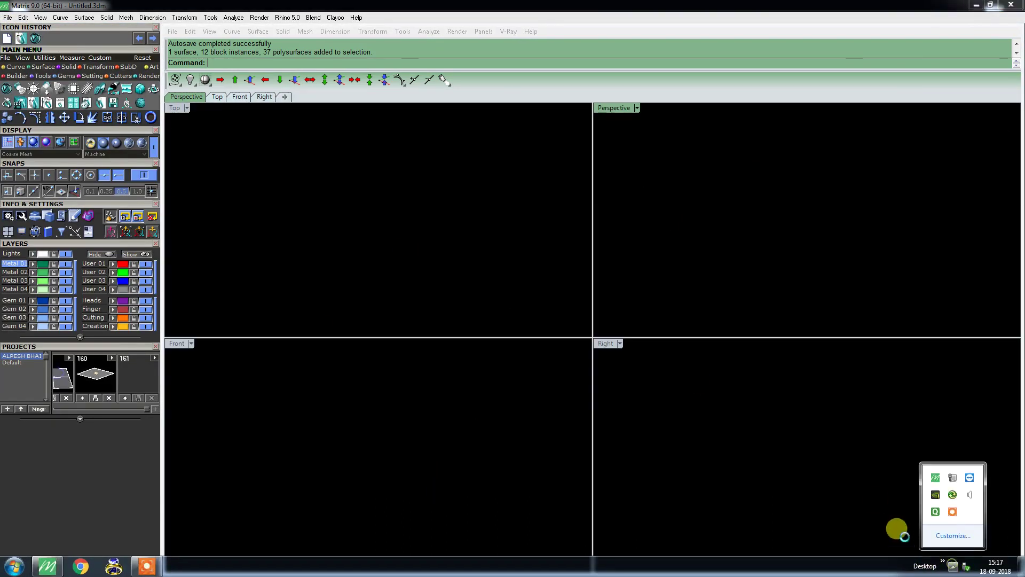